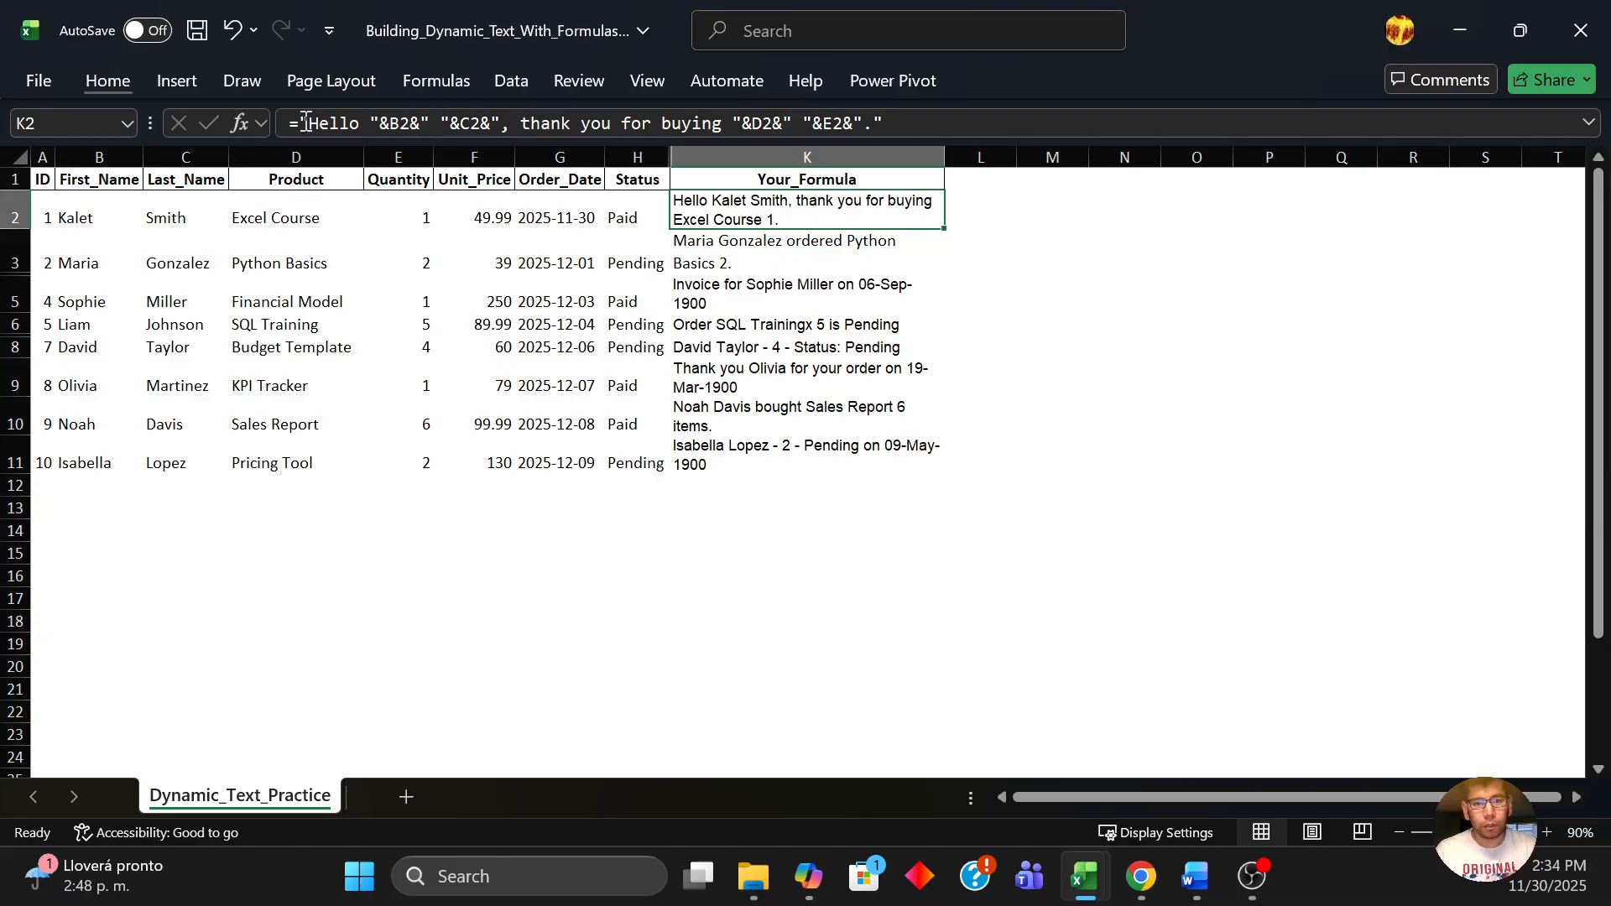
Examine the cell references in the thank-you formula in K2.
key("F2")
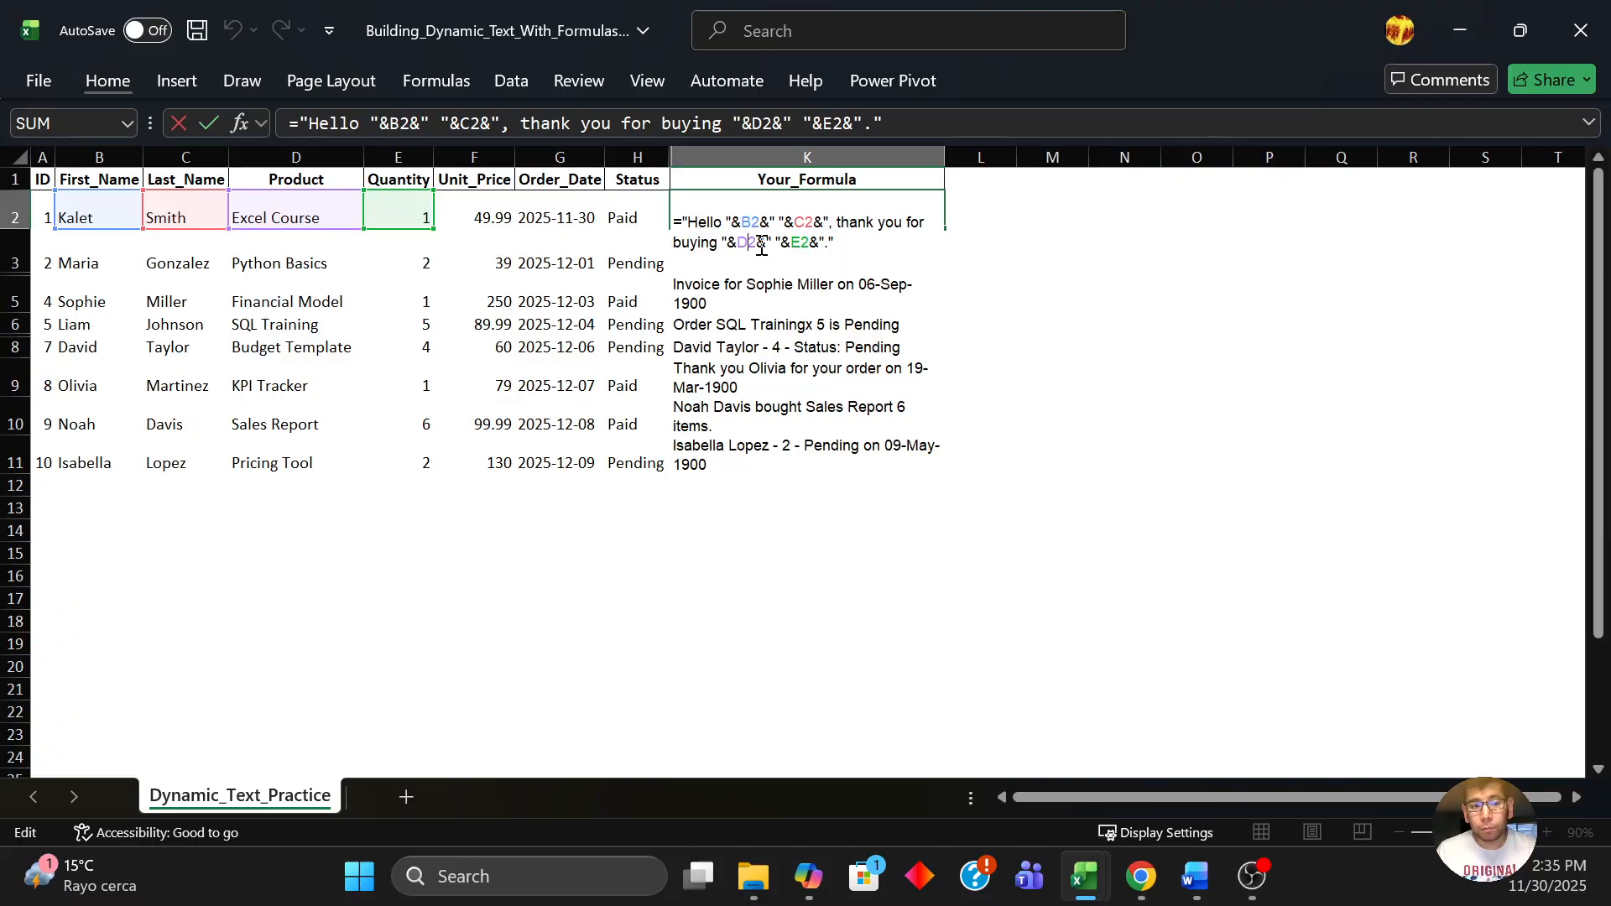
key("ctrl+Return")
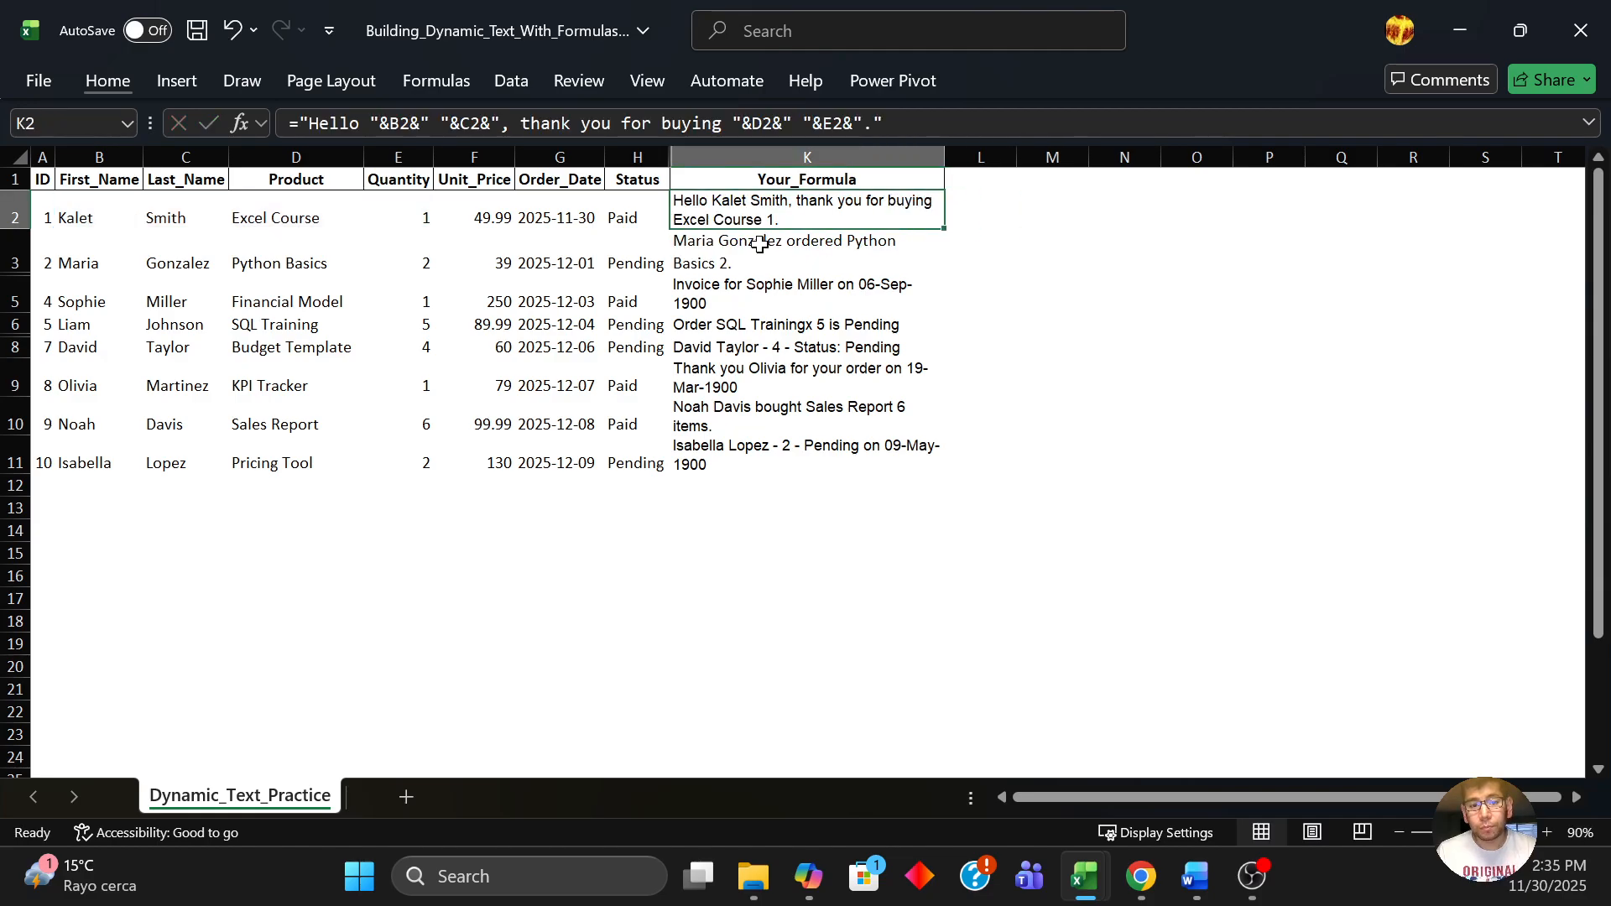
Insert the word "your" after "ordered" in the text of the K3 formula.
left_click(760, 244)
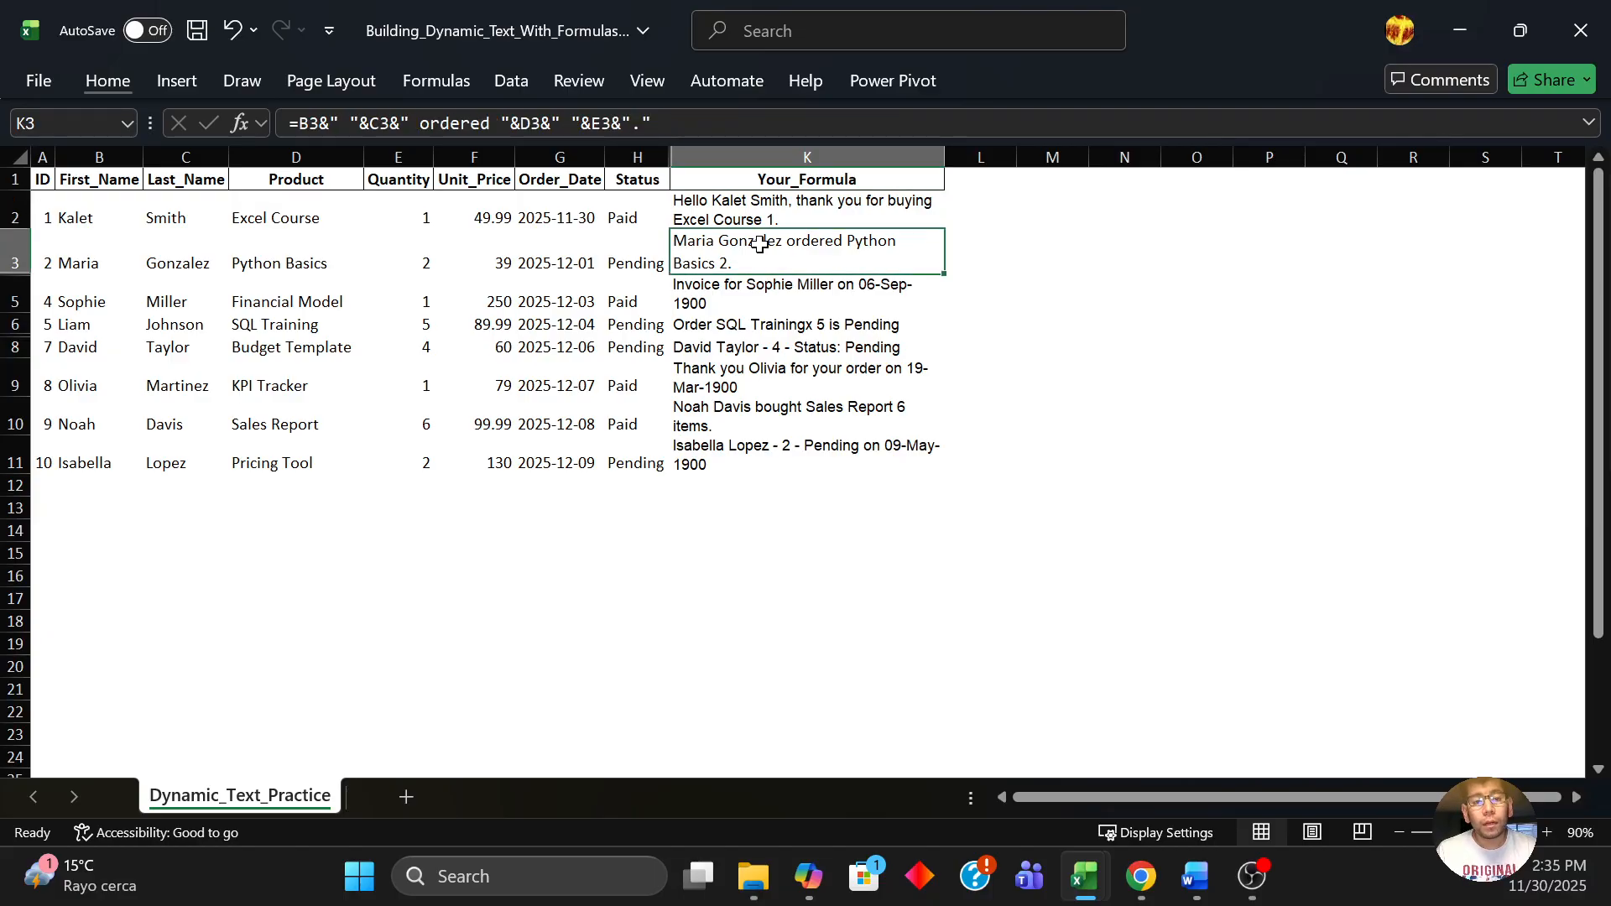
double_click(760, 245)
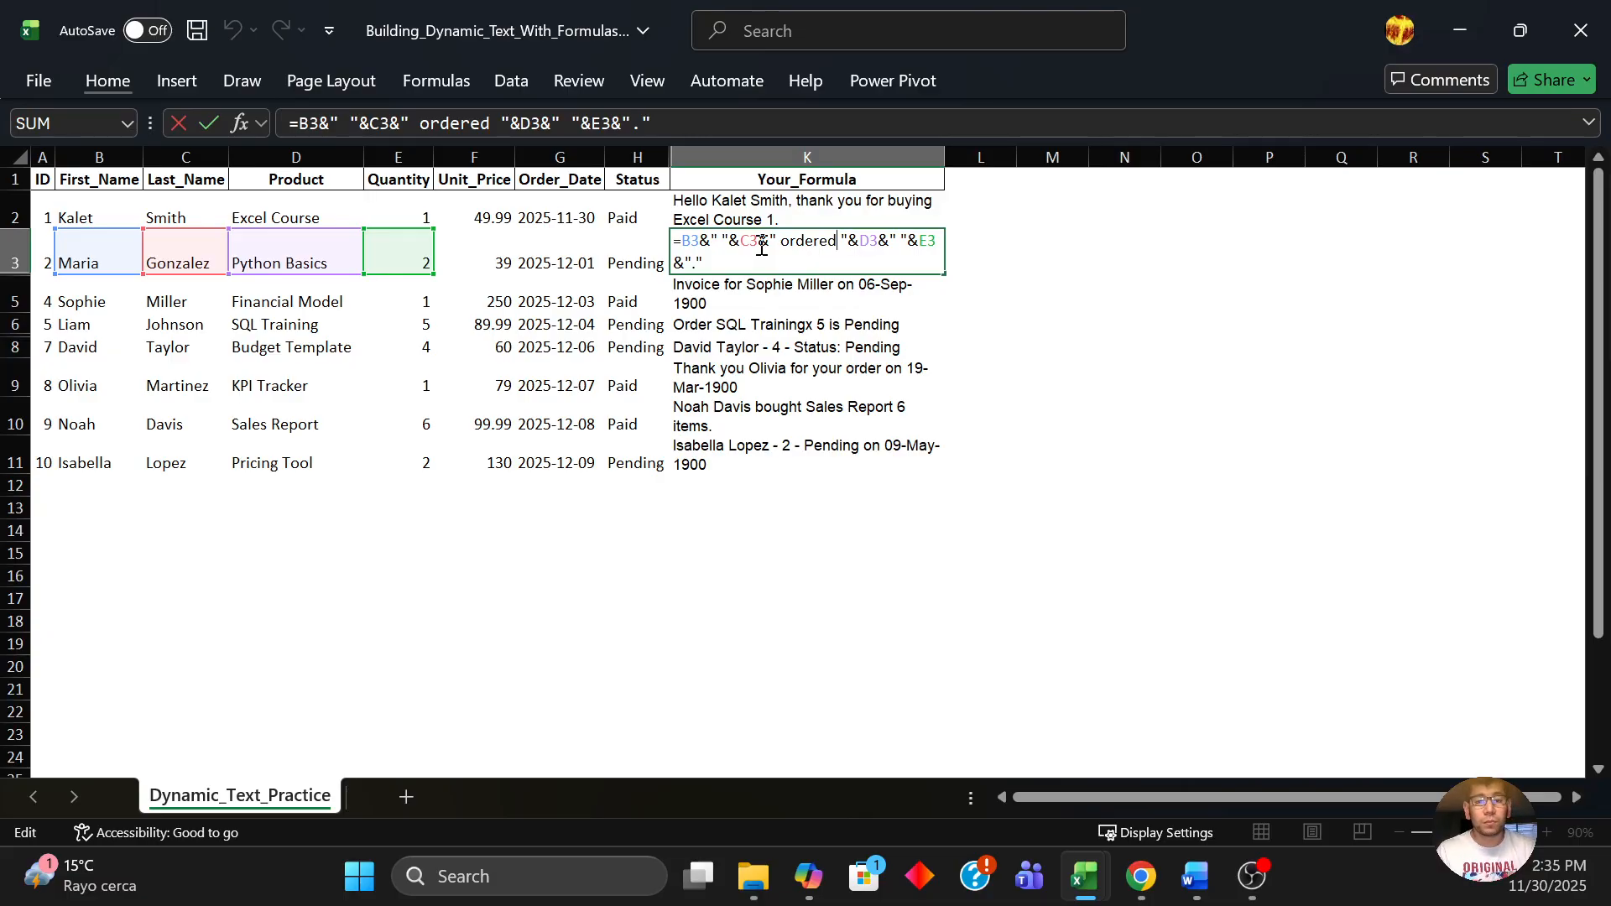
type("your")
key("Return")
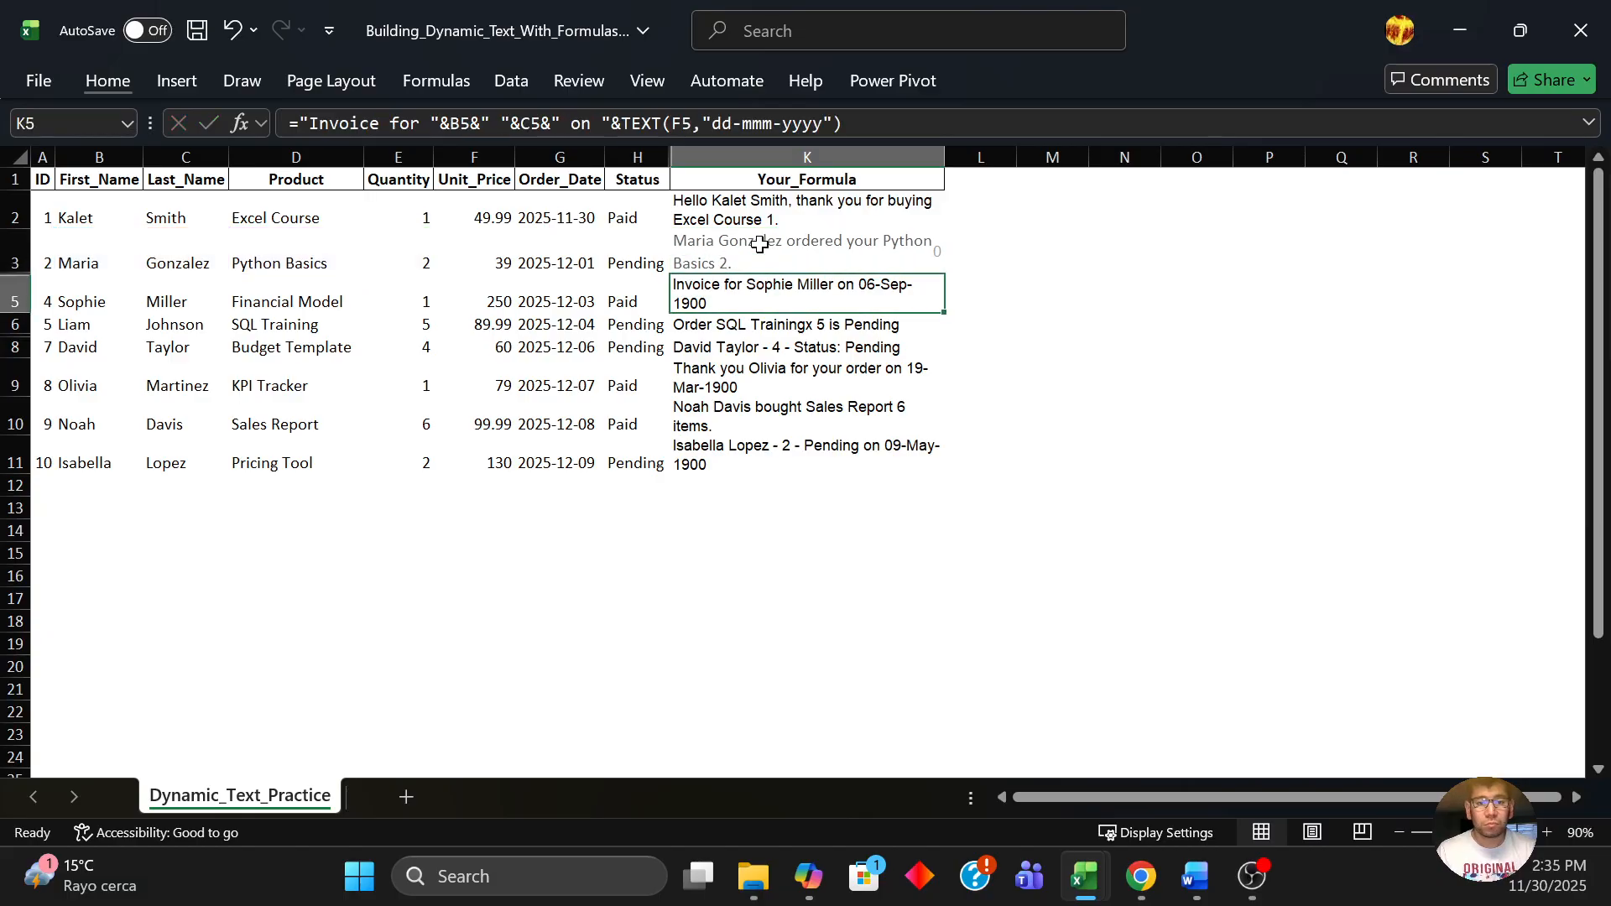
left_click(760, 244)
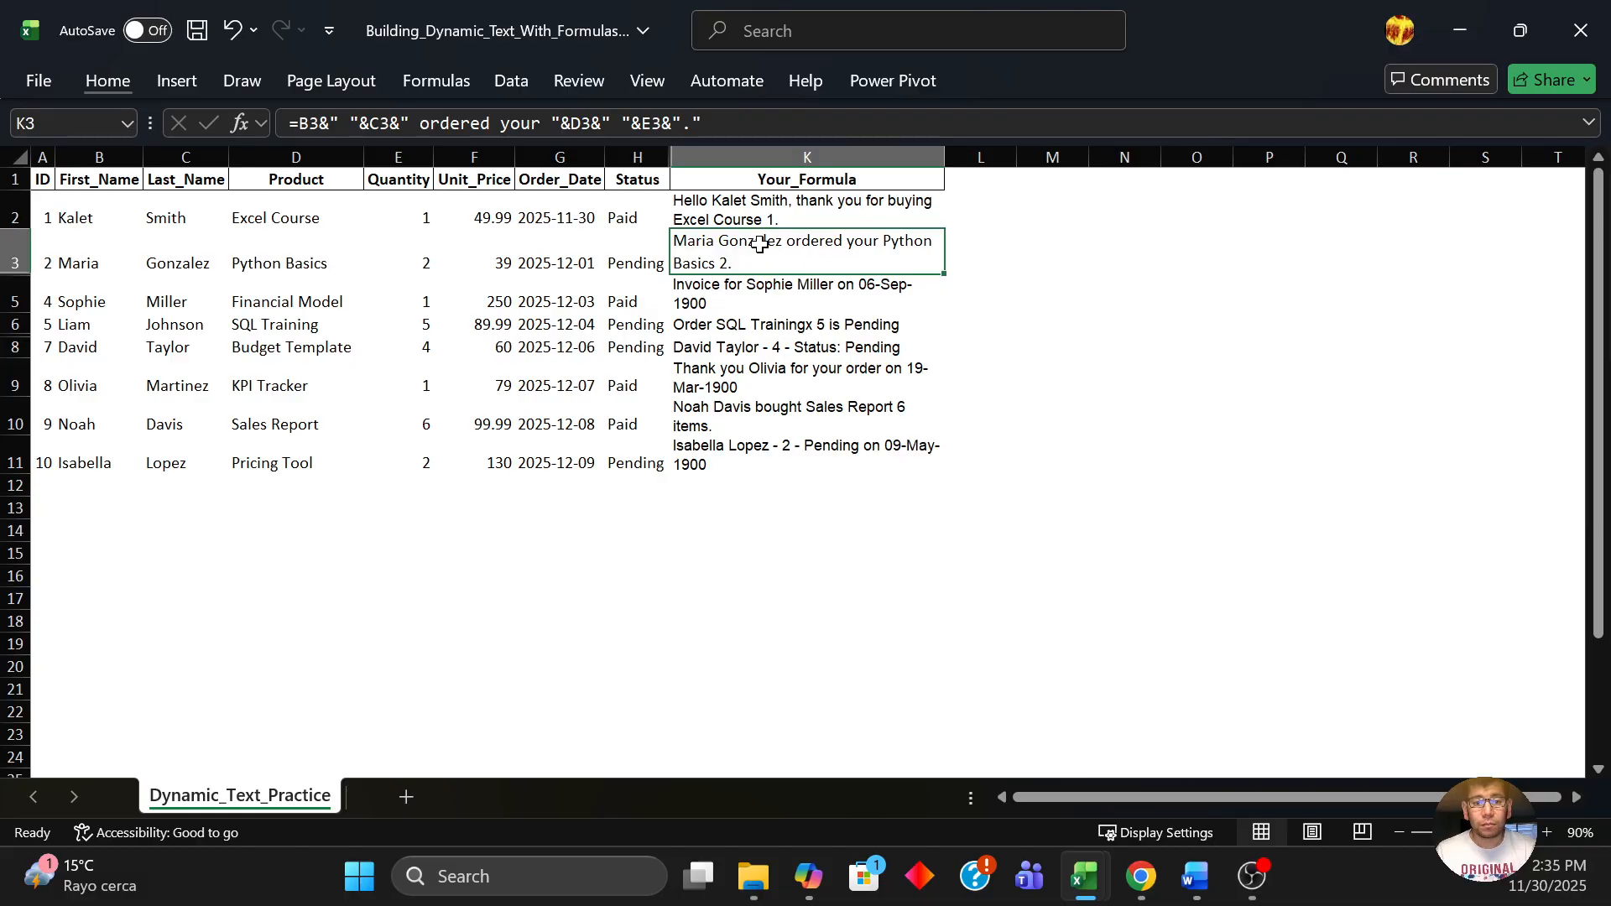
Change the product name in D3 to "Python Basics Course".
key("Left")
key("Left")
key("Left")
key("Left")
key("Left")
key("Left")
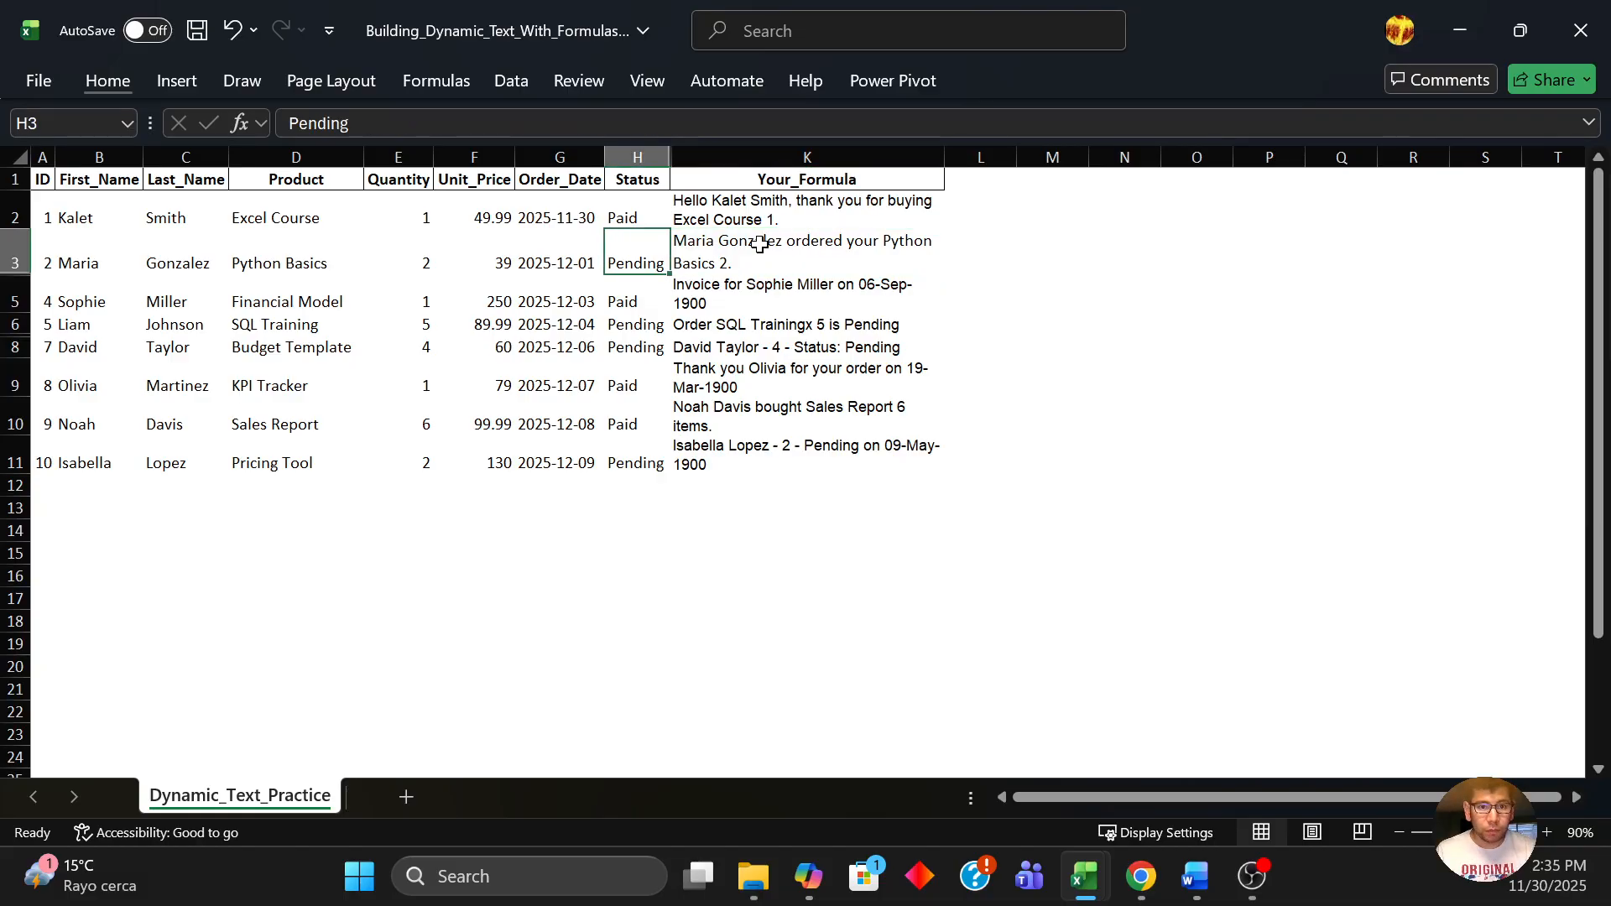
key("Right")
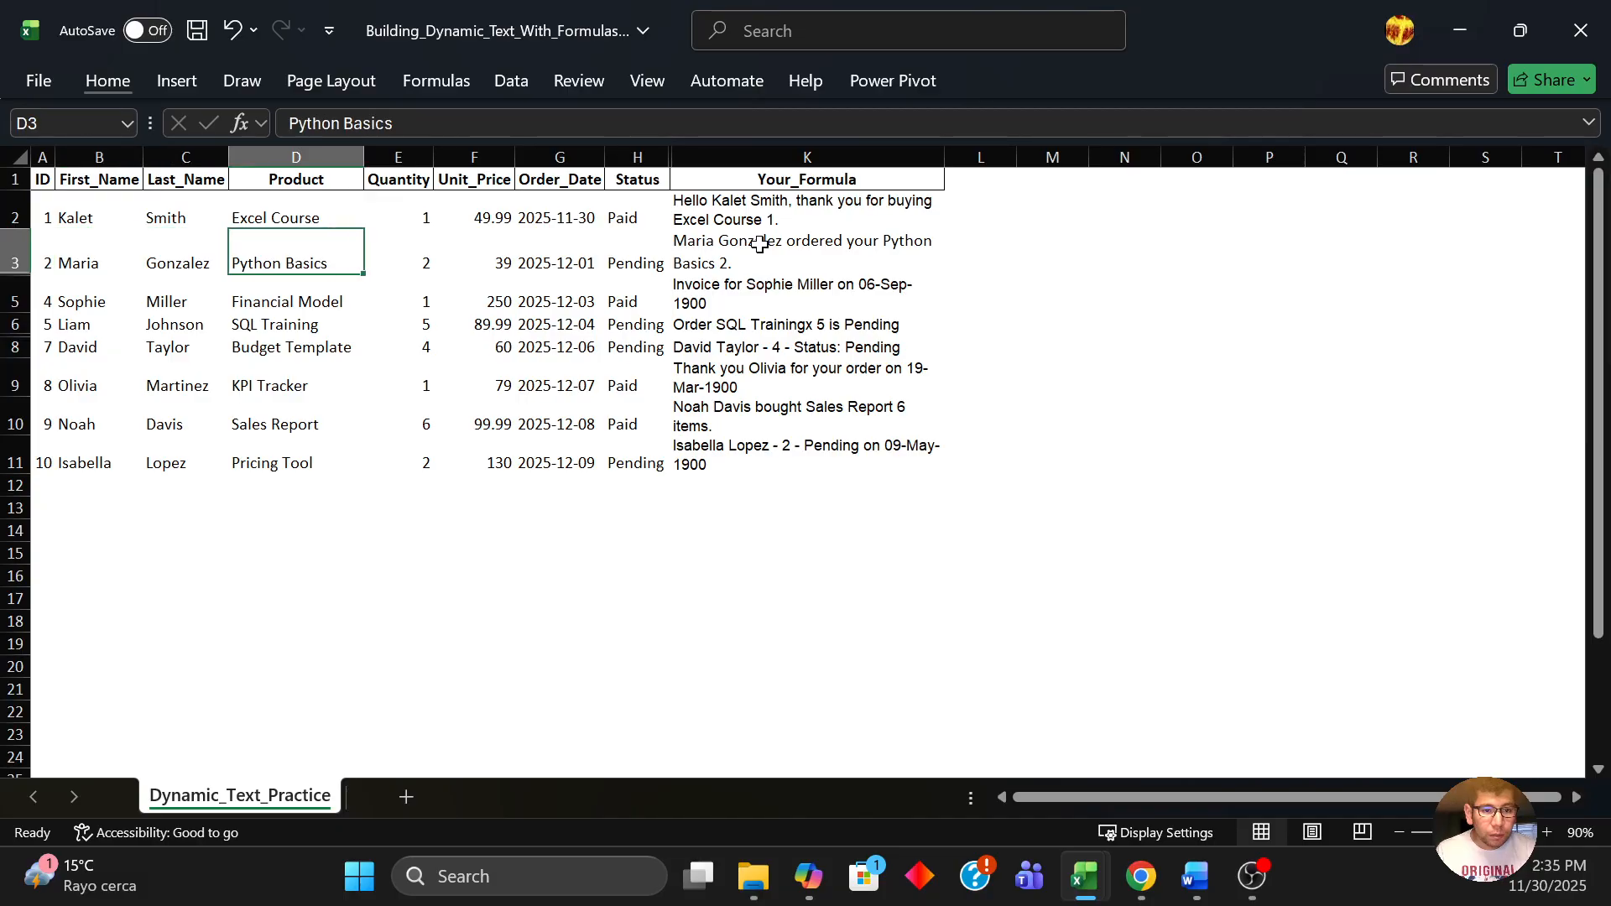
key("F2")
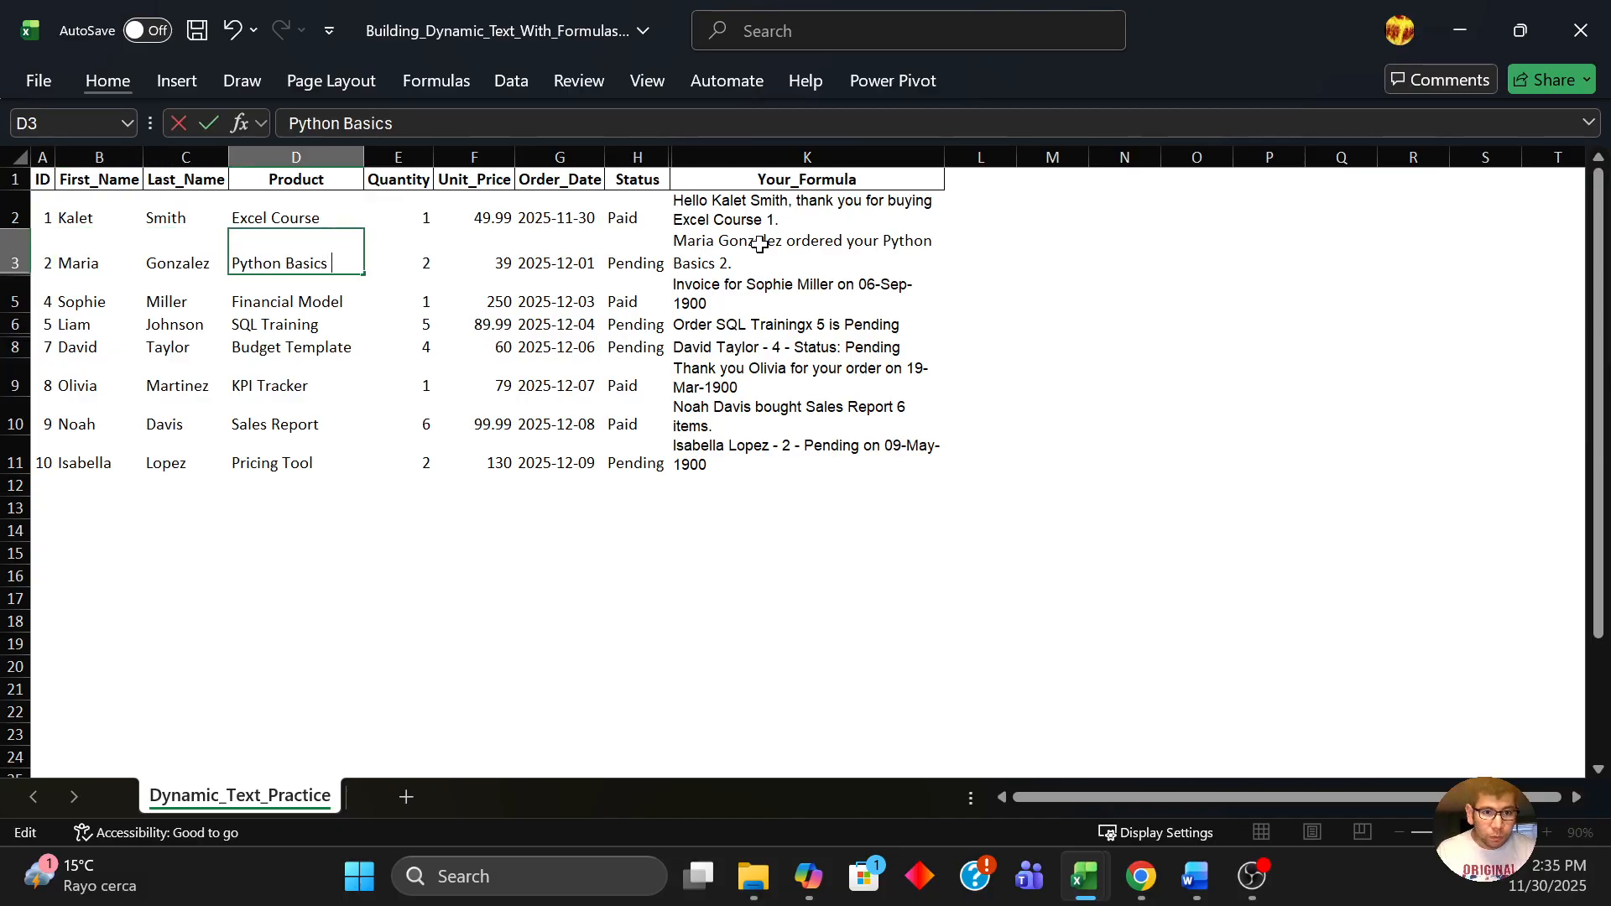
type("C")
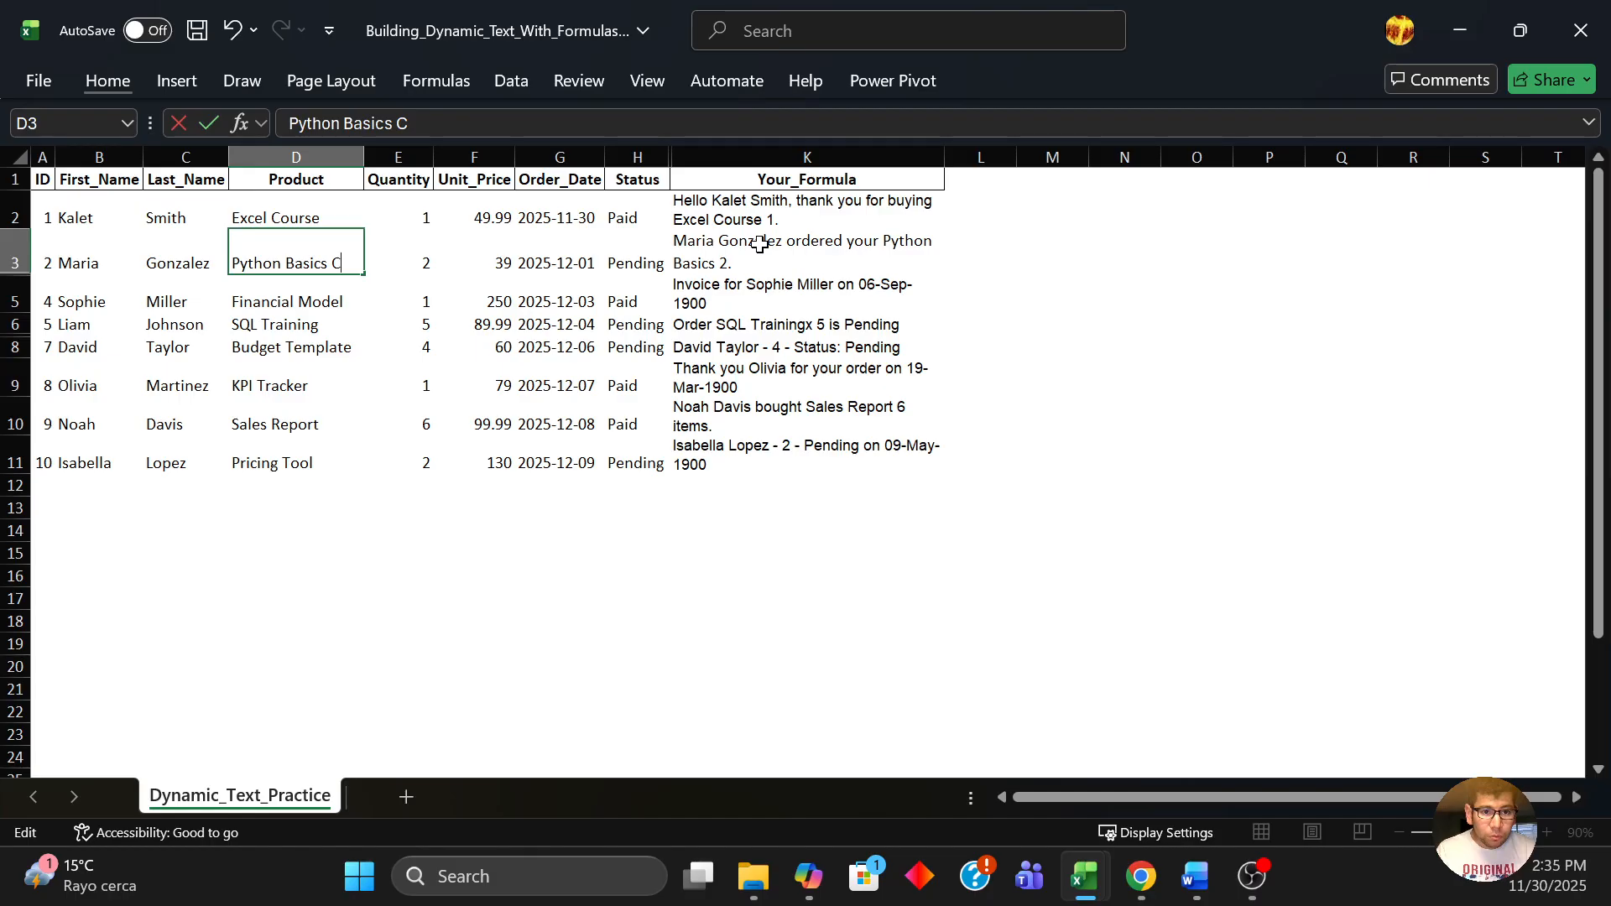
type("ourse")
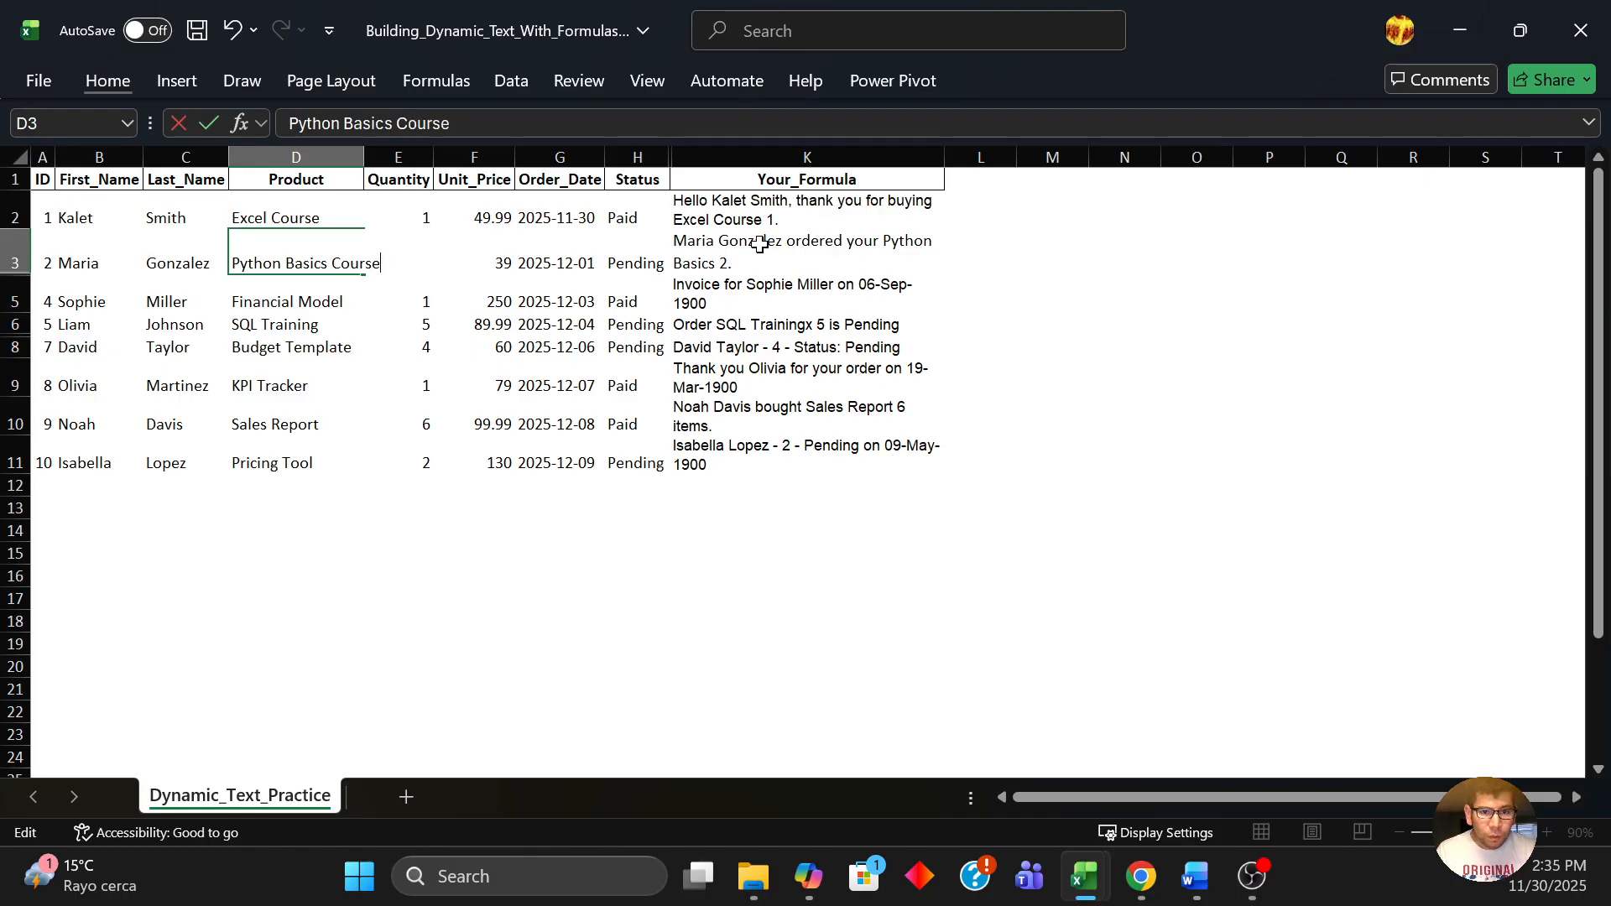
key("Return")
Check the sentence in K3 against the product and quantity values in row 3.
key("Up")
key("Right")
key("Right")
key("Right")
key("Right")
key("Right")
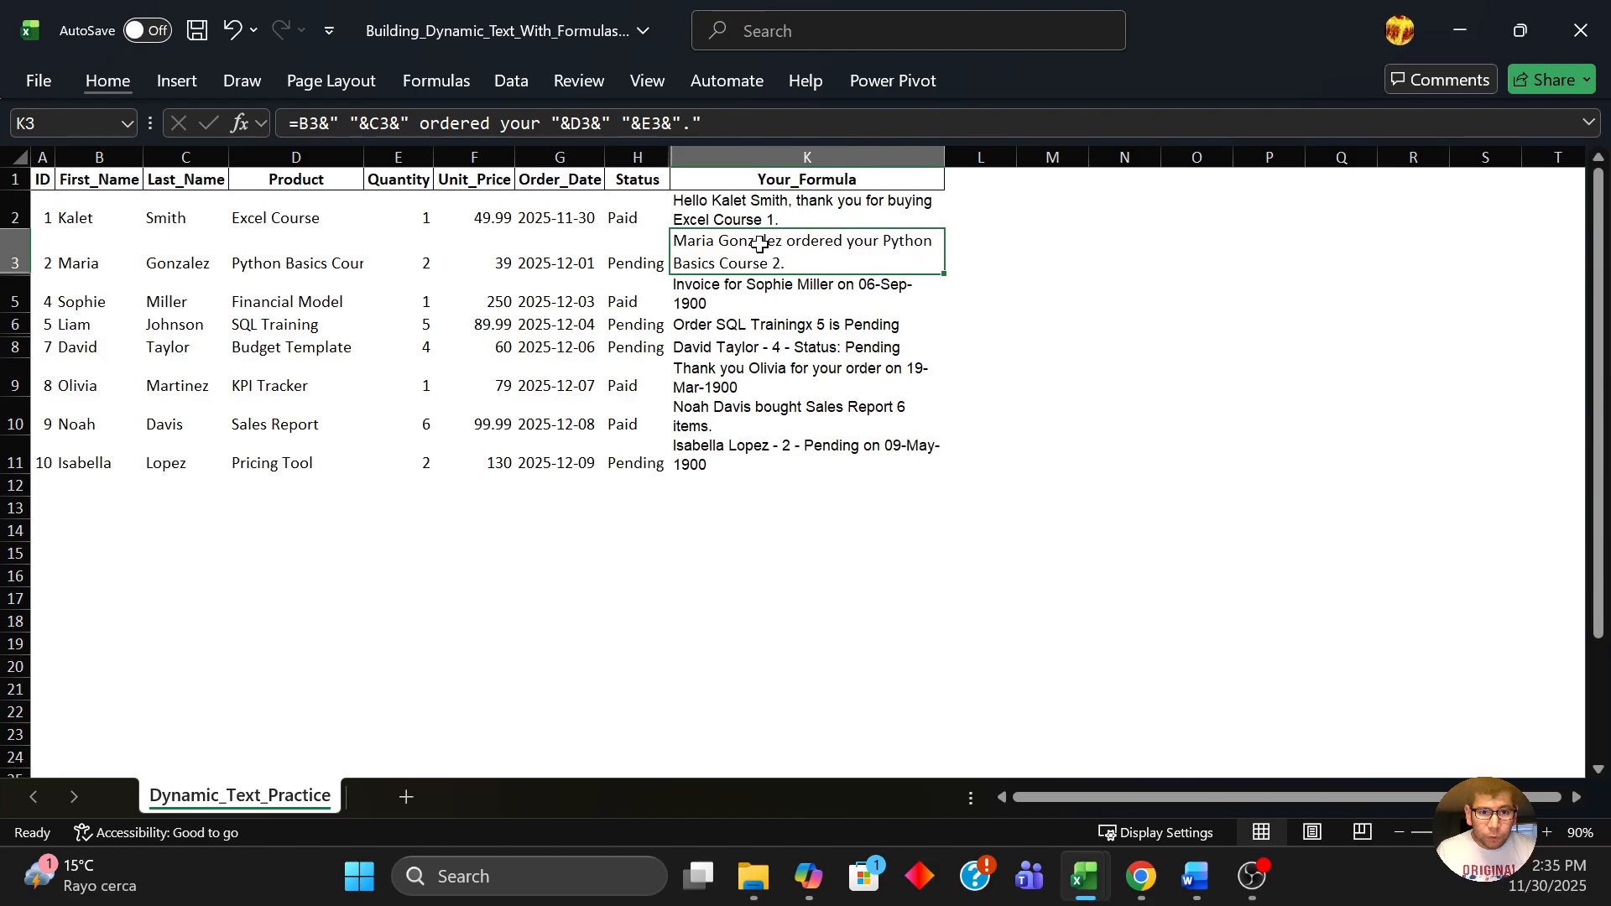
key("Left")
key("Left")
key("Left")
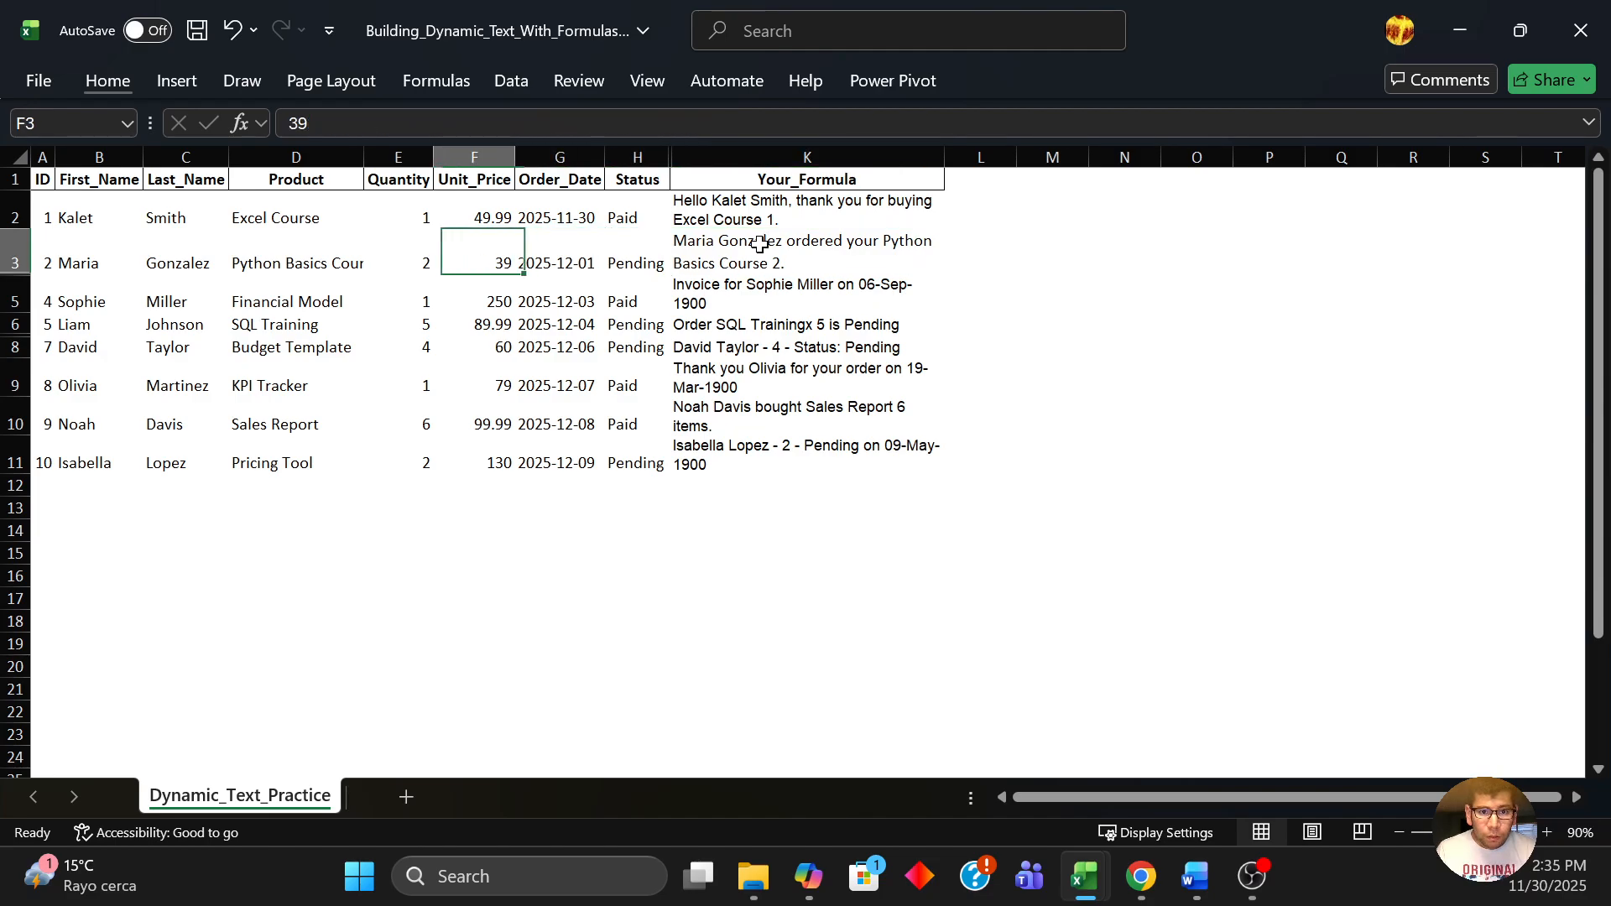
key("Left")
key("Right")
key("Right")
key("Right")
key("Right")
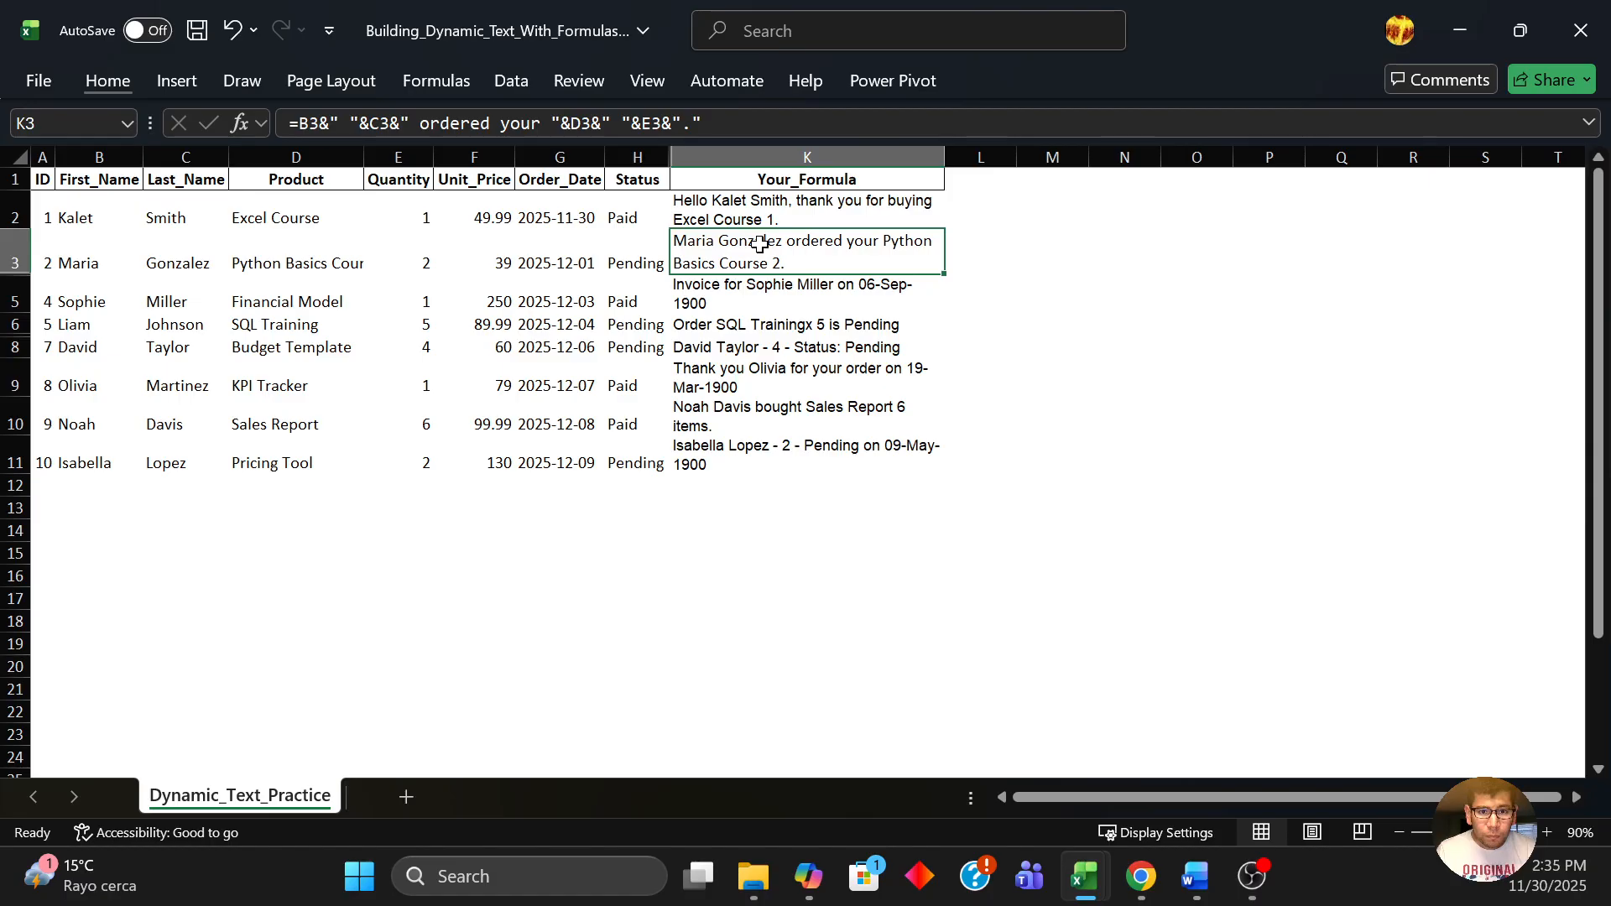
Add the text "Quantity" joined with an ampersand before the E3 reference in the K3 formula.
key("F2")
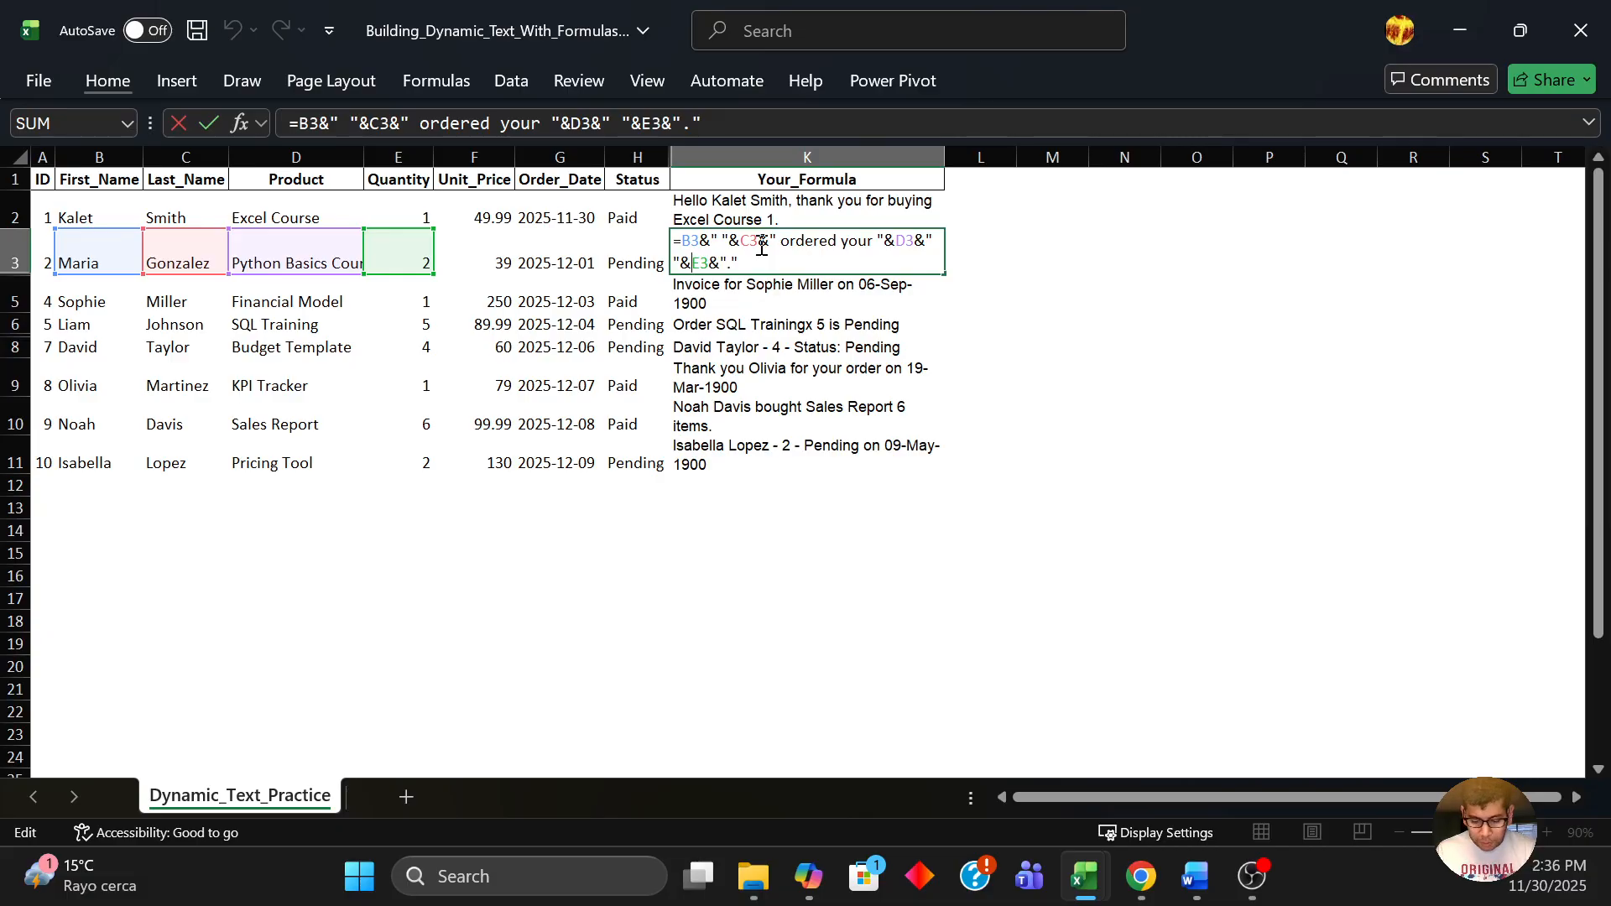
type("\"&")
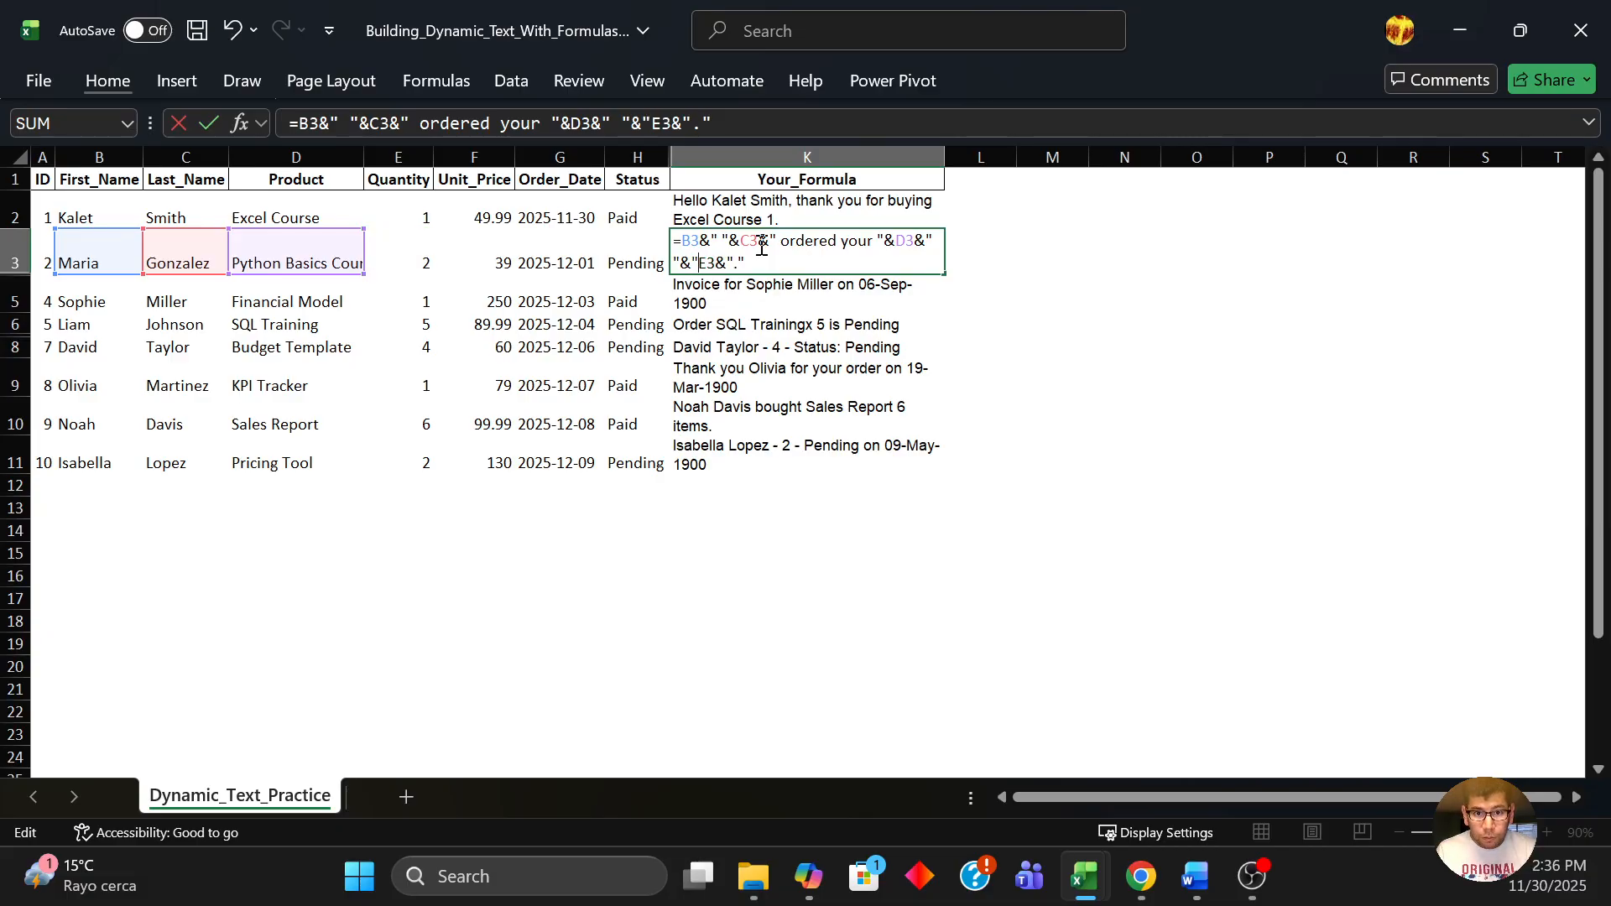
type("\"")
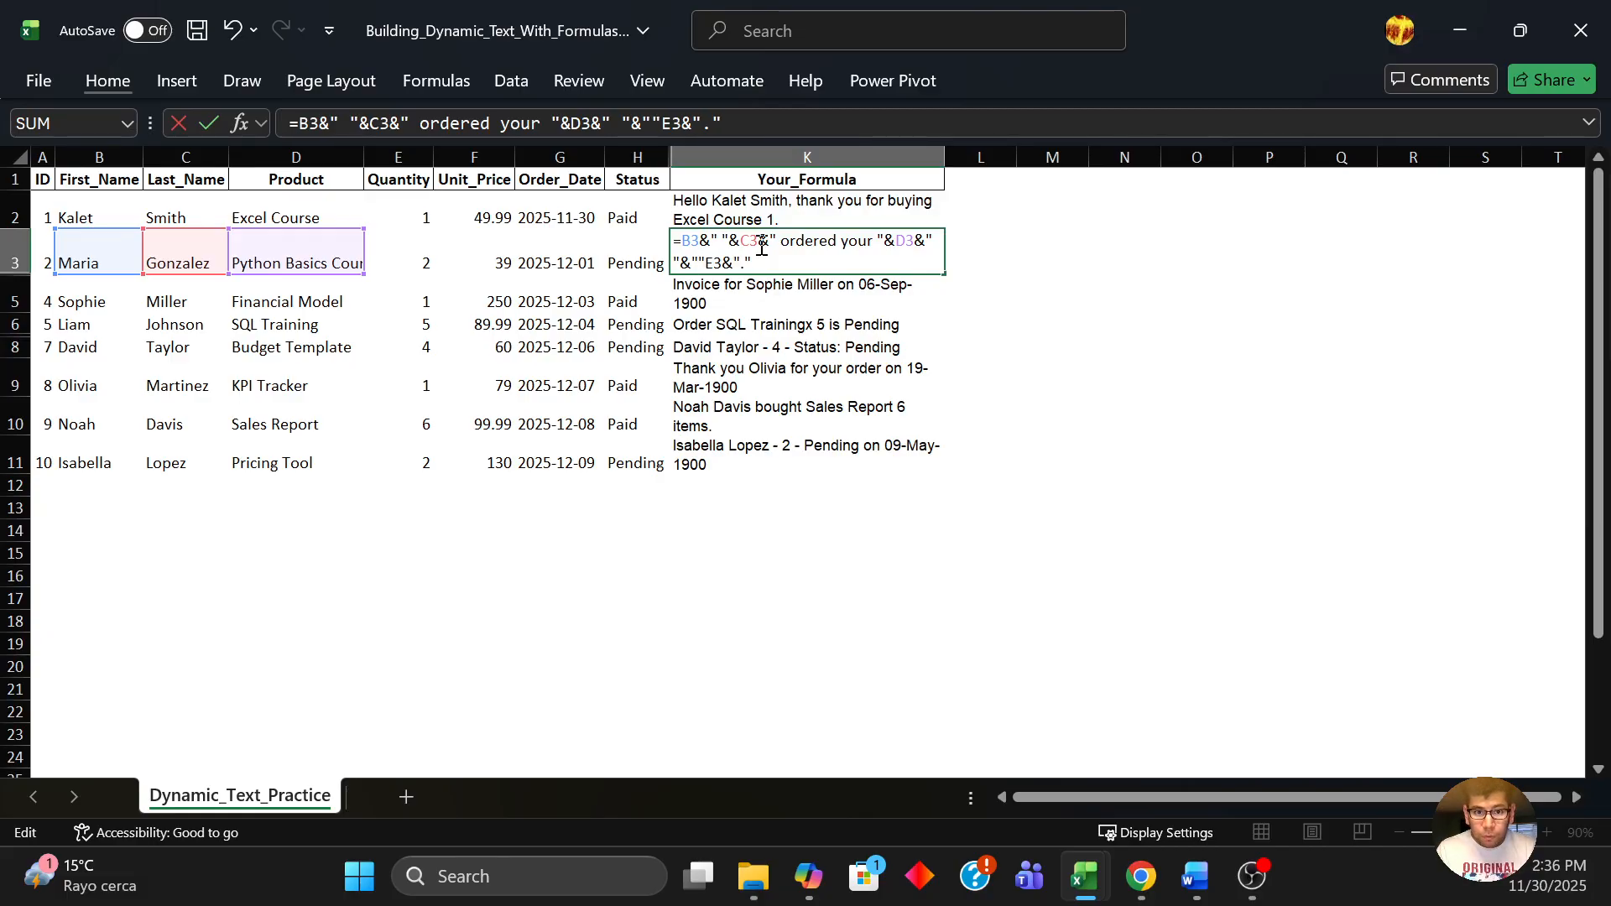
type("que")
key("BackSpace")
key("BackSpace")
key("BackSpace")
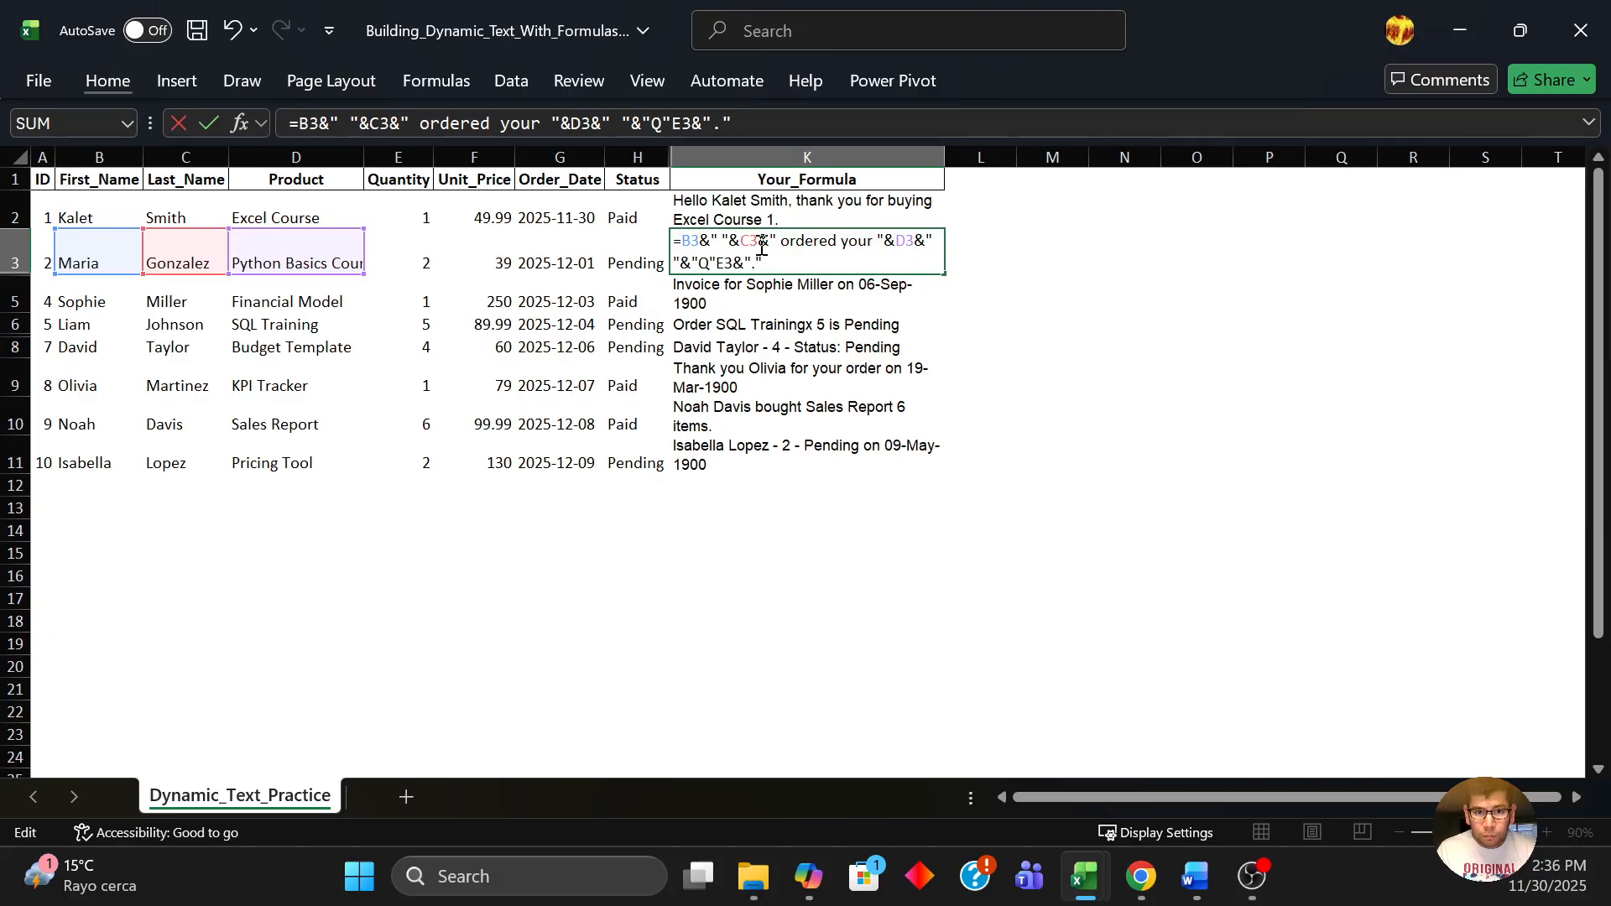
type("Quant")
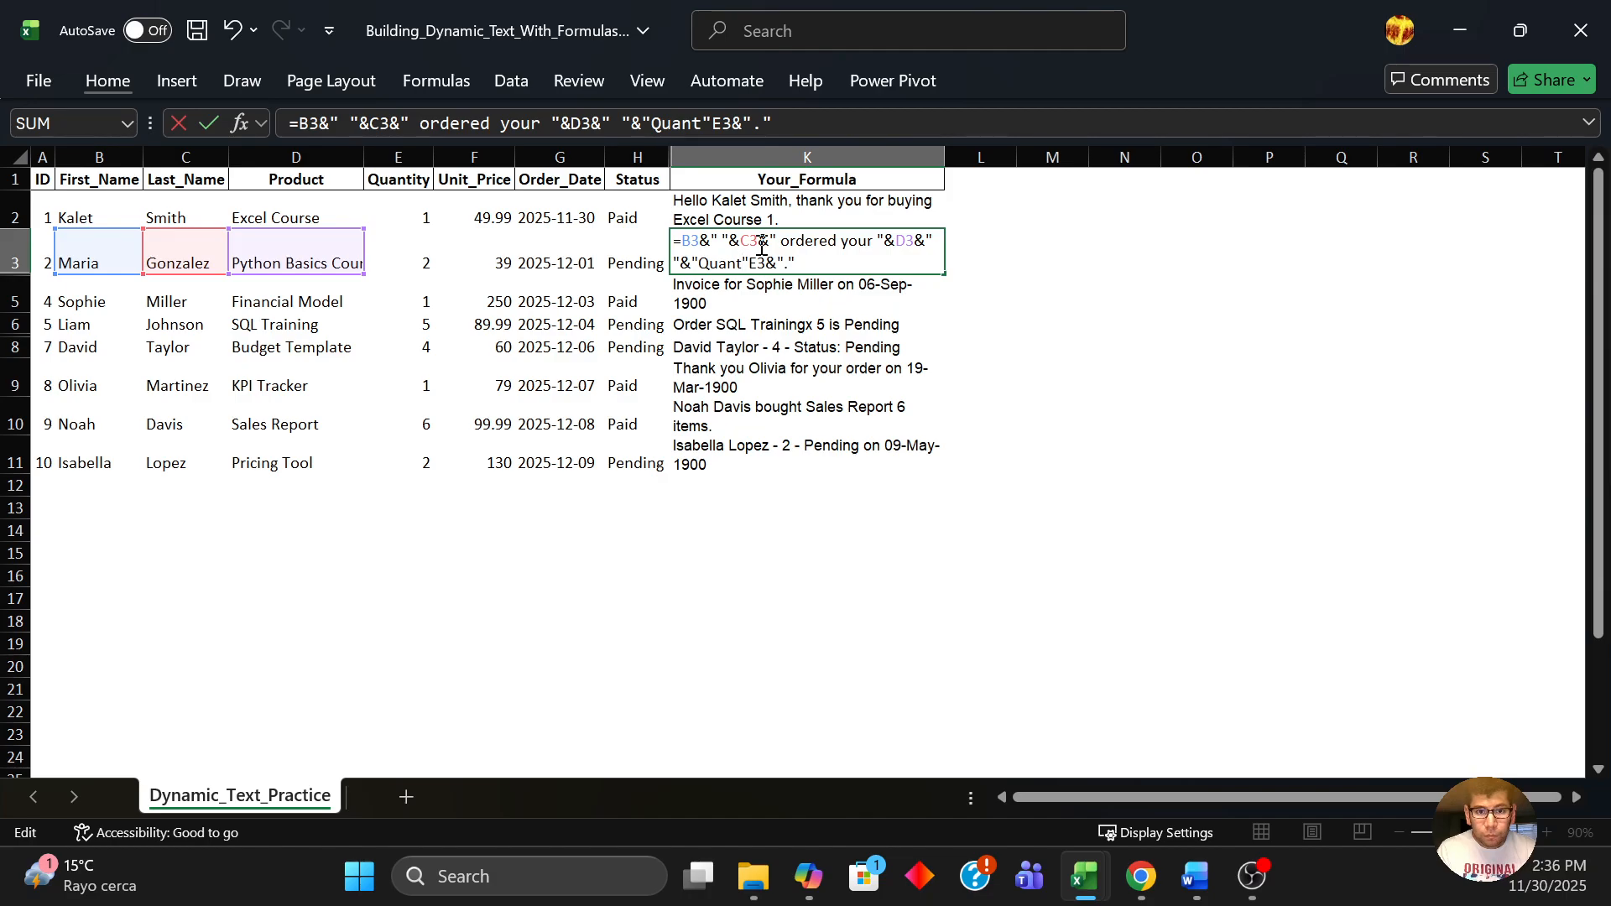
type("ity\"")
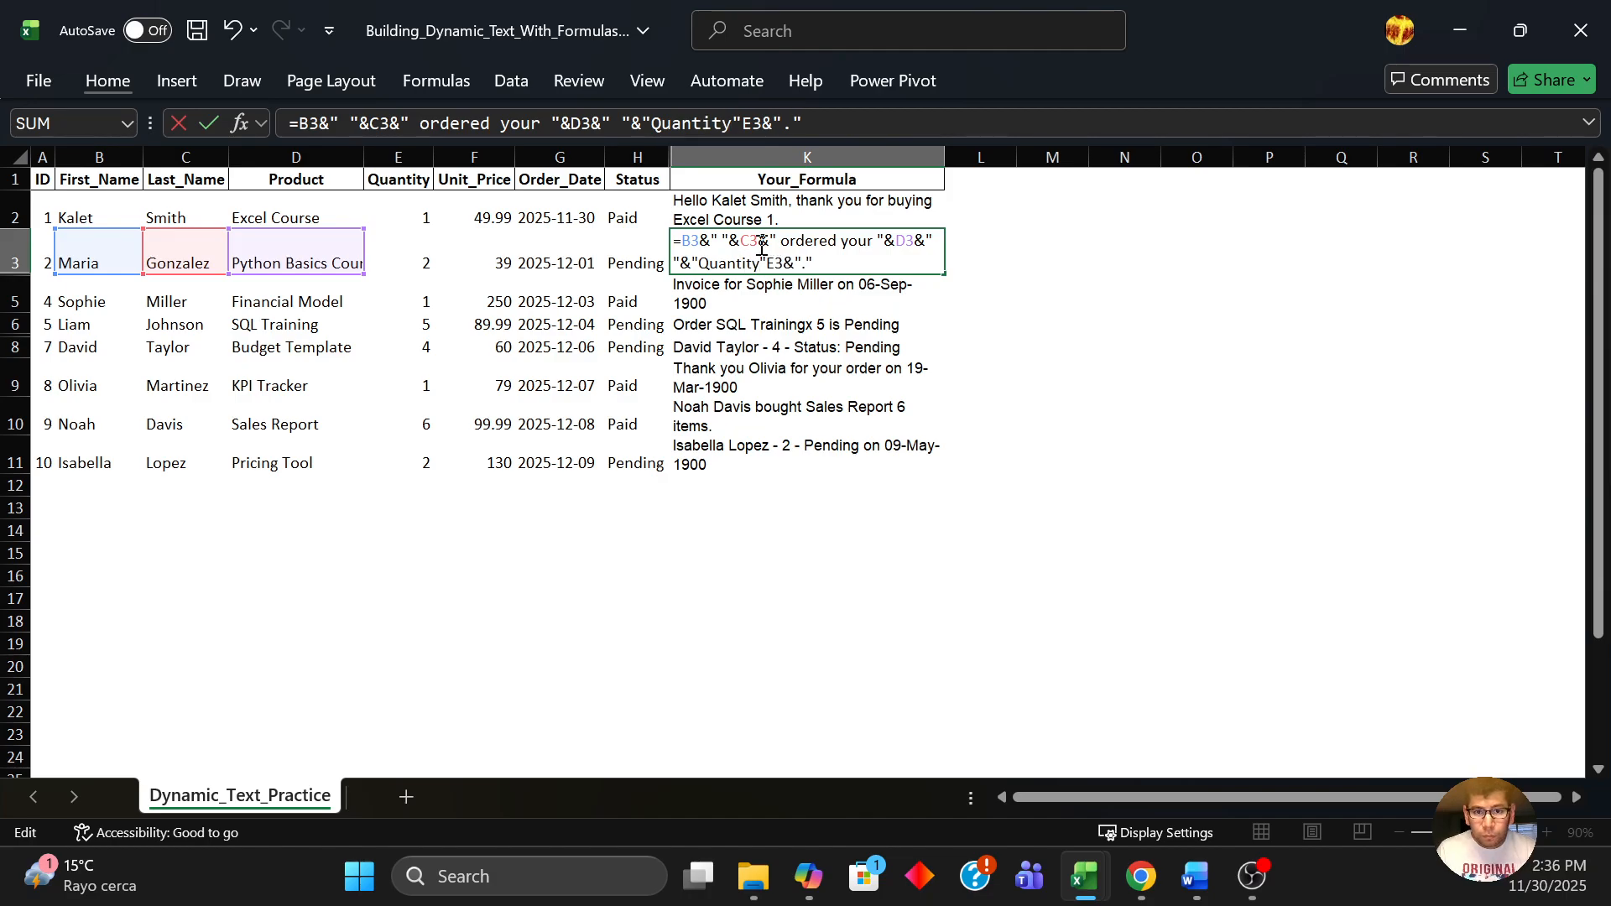
type("&")
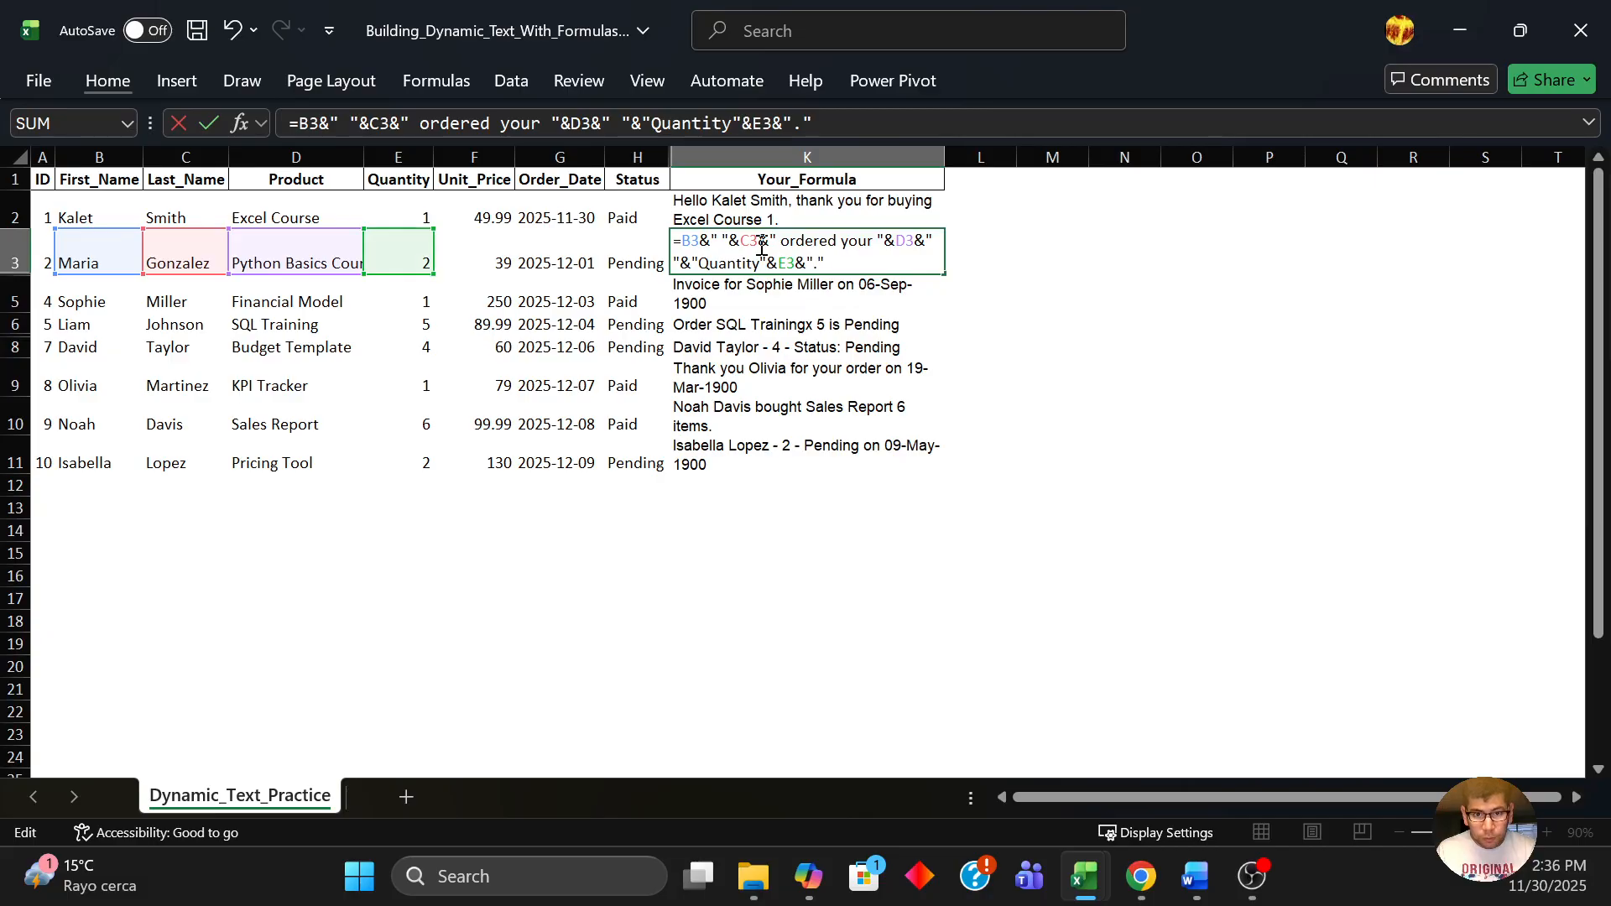
key("Return")
left_click(760, 245)
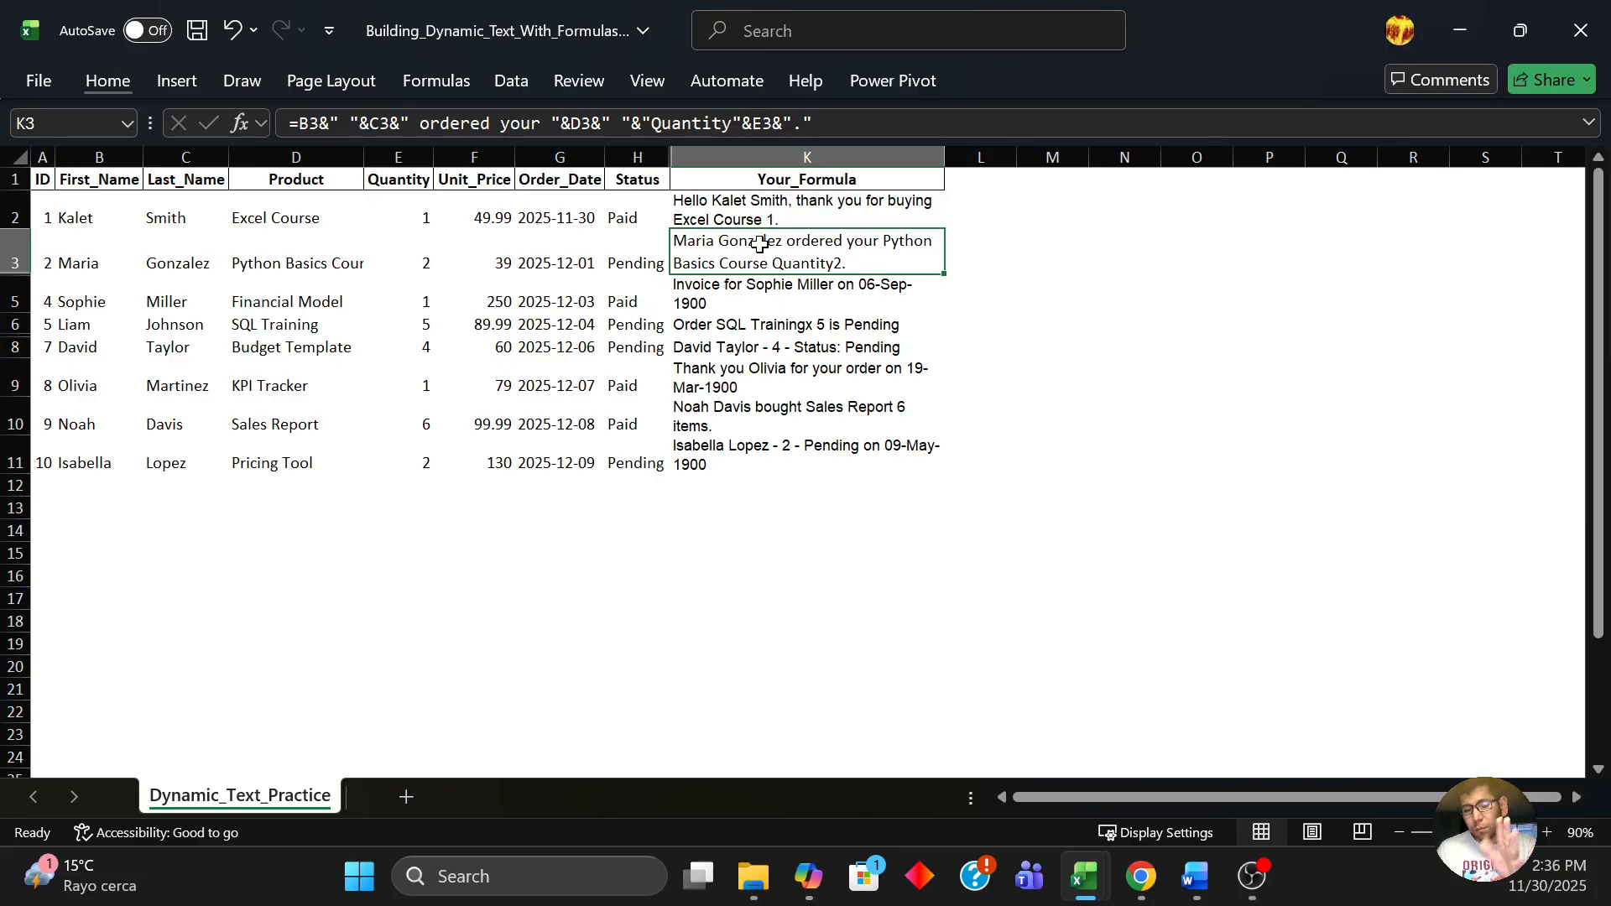
Open the invoice formula in K5 and move back through its TEXT function to examine the arguments.
key("Down")
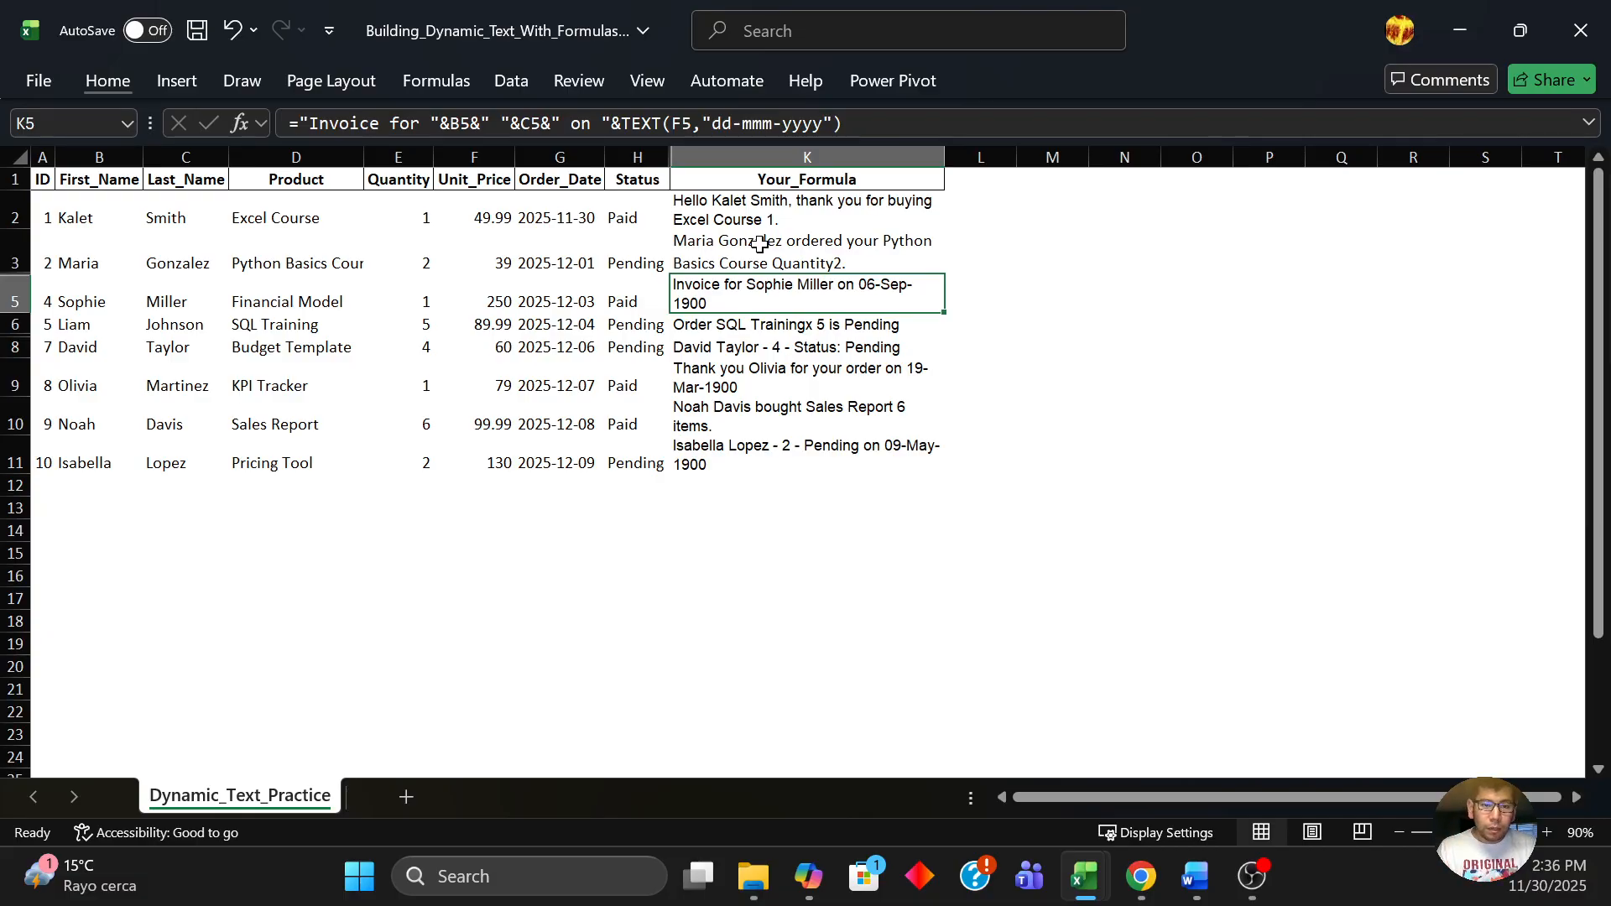
key("F2")
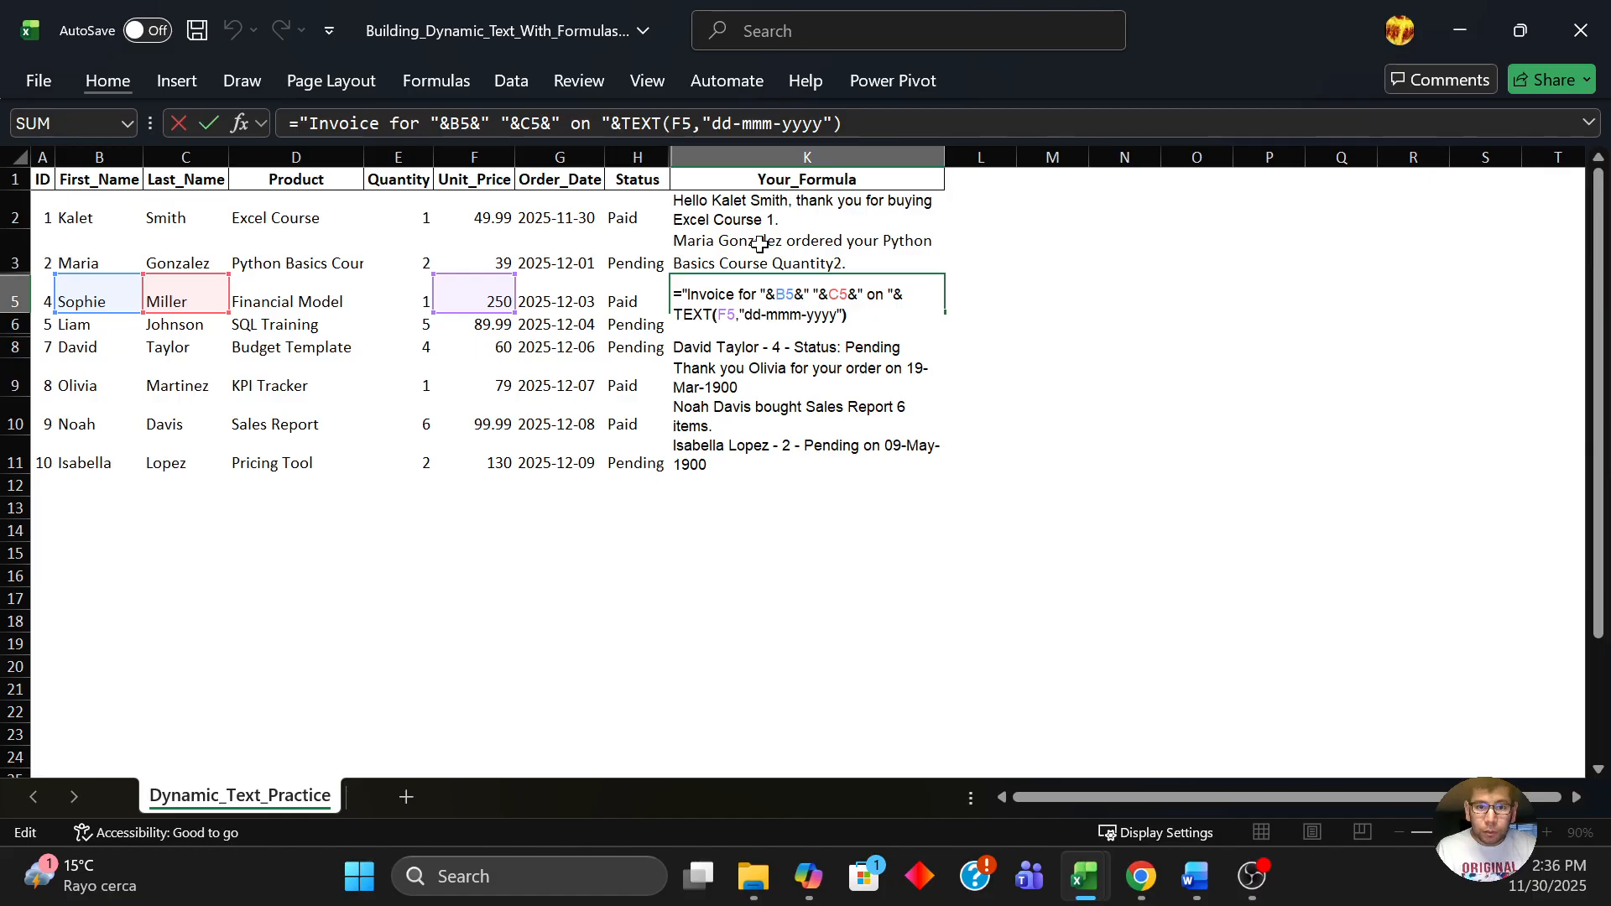
key("Left")
key("Left")
key("Left")
key("Left")
key("Left")
key("Left")
key("Left")
key("Left")
key("Left")
key("Left")
key("Left")
key("Left")
key("Left")
key("Left")
key("Left")
key("Left")
key("Left")
key("Left")
key("Left")
key("Left")
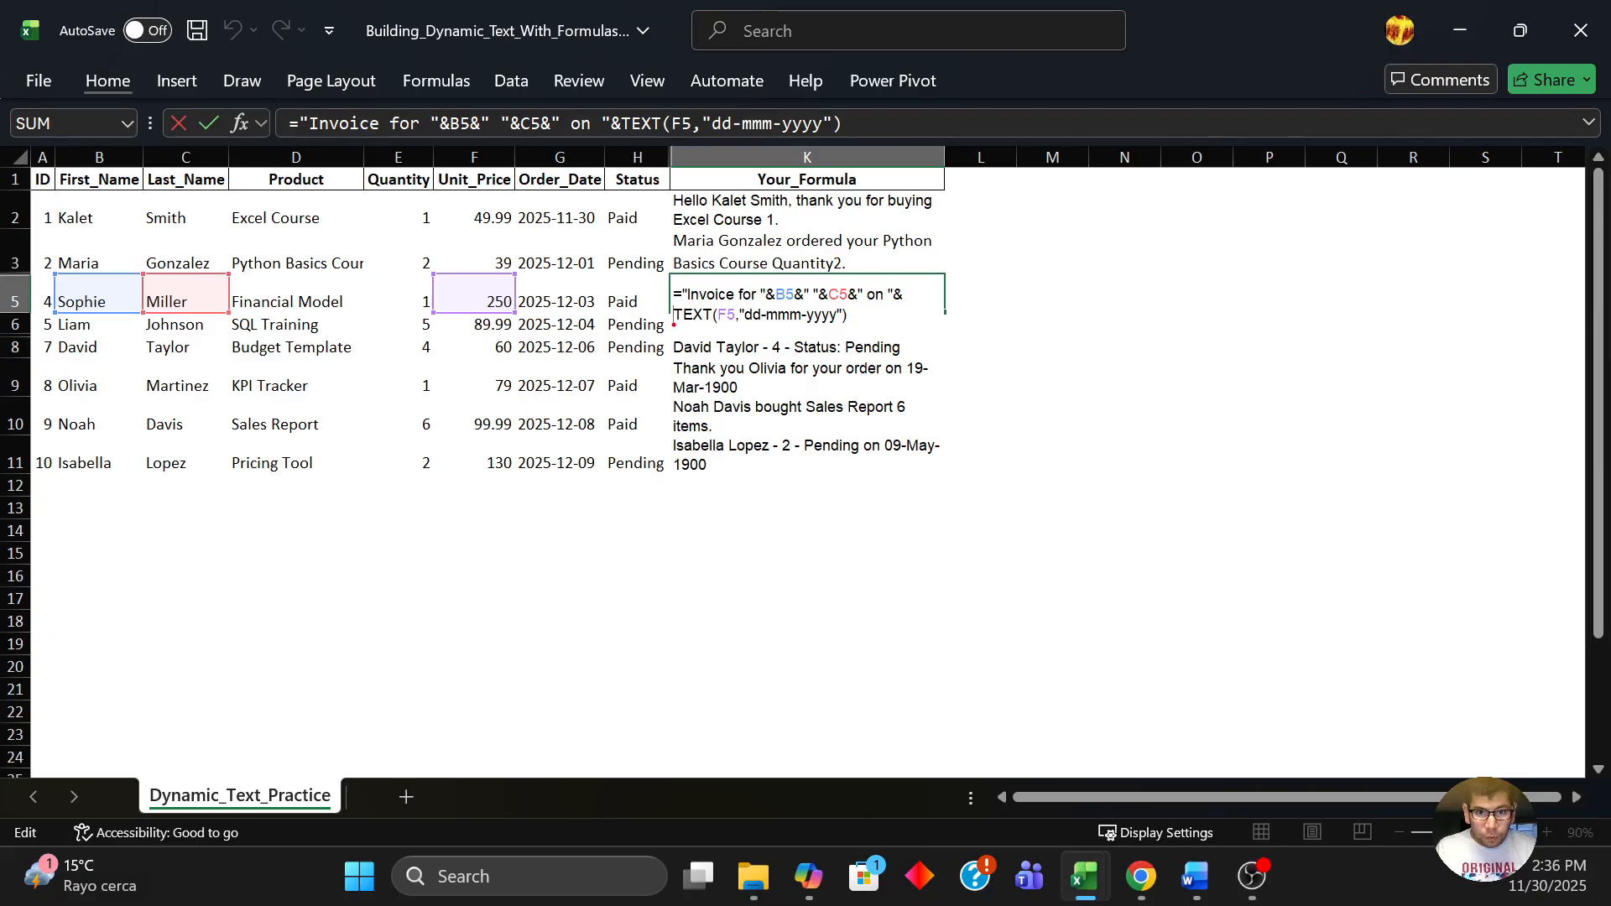
Underline the TEXT function in the K5 formula, trace its reference to F5, and leave the formula unchanged.
left_click_drag(674, 325, 828, 329)
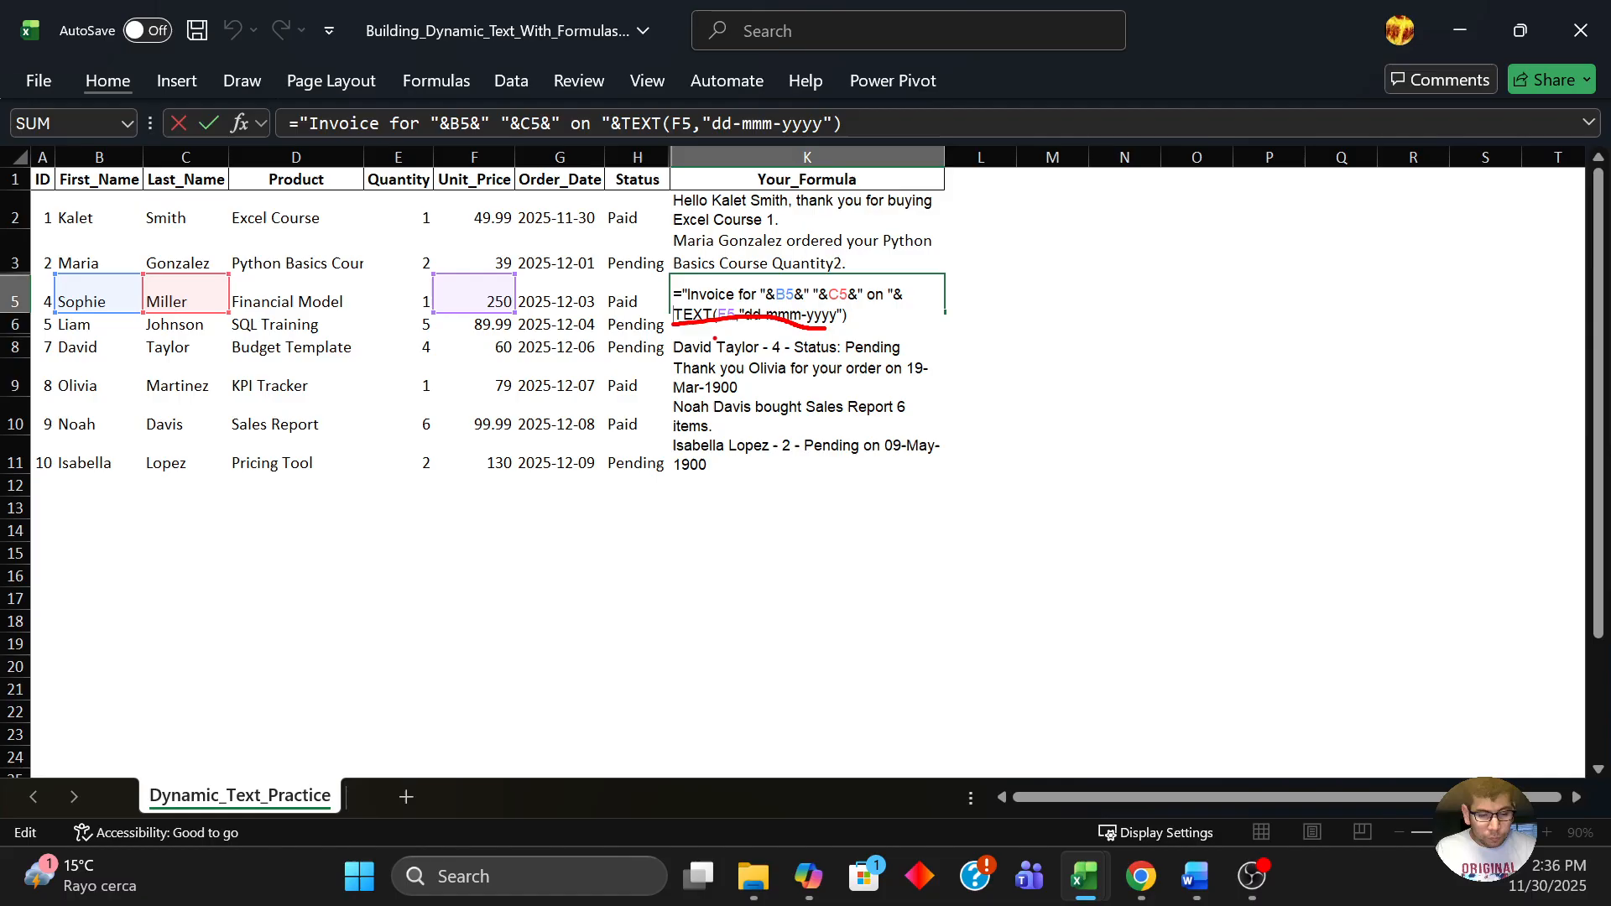
mouse_move(684, 329)
left_mouse_down()
mouse_move(583, 347)
mouse_move(517, 321)
mouse_move(518, 343)
left_mouse_up()
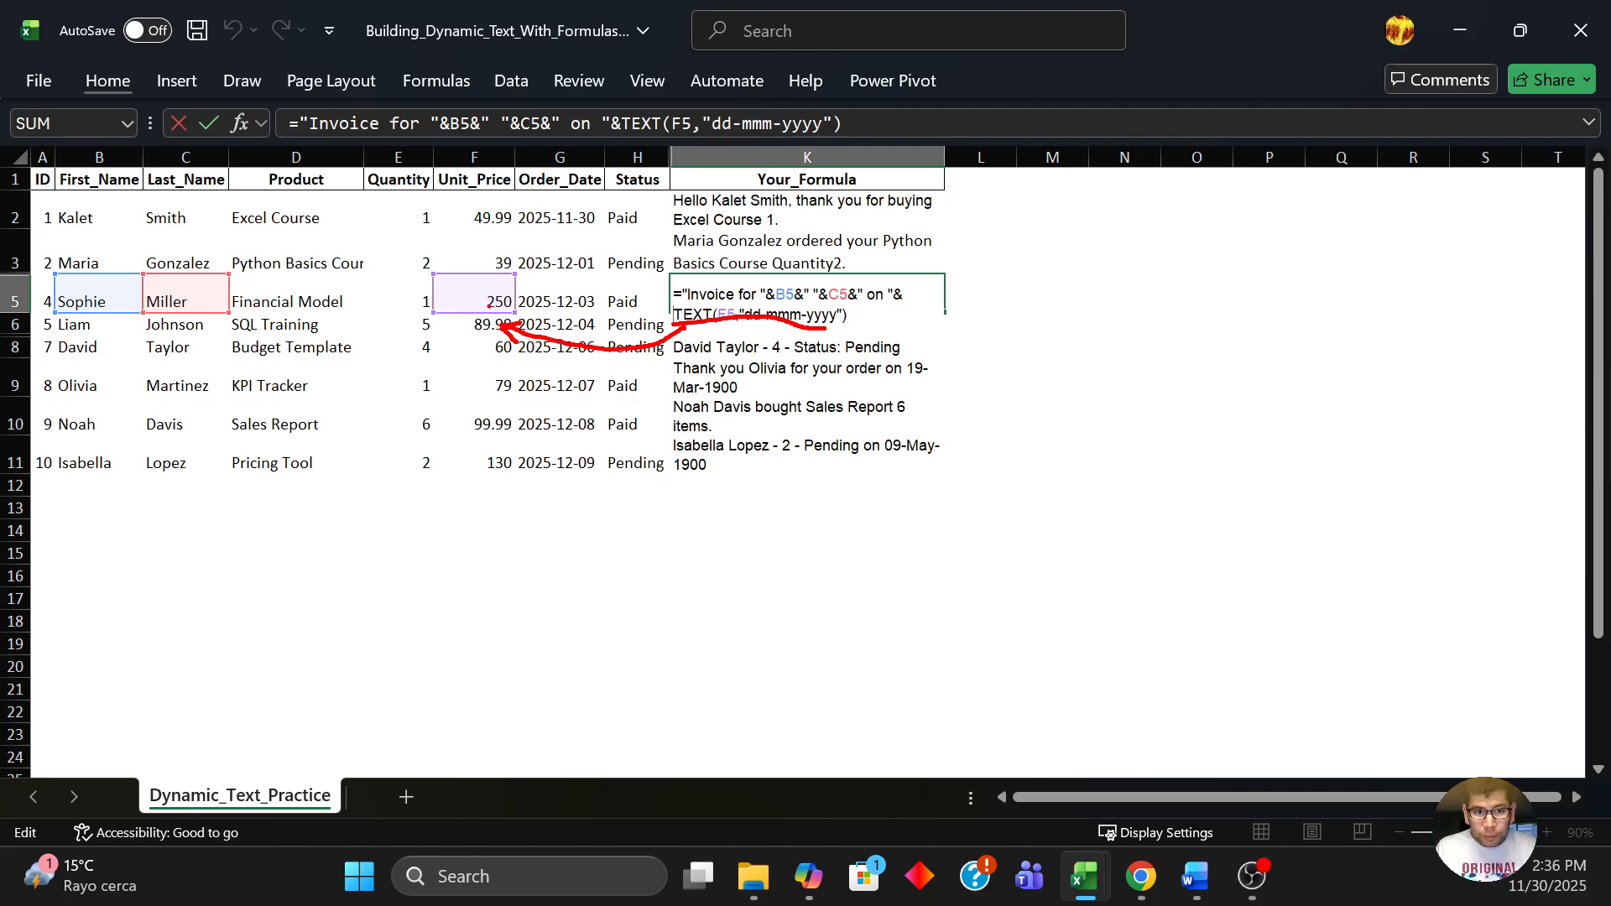
key("Escape")
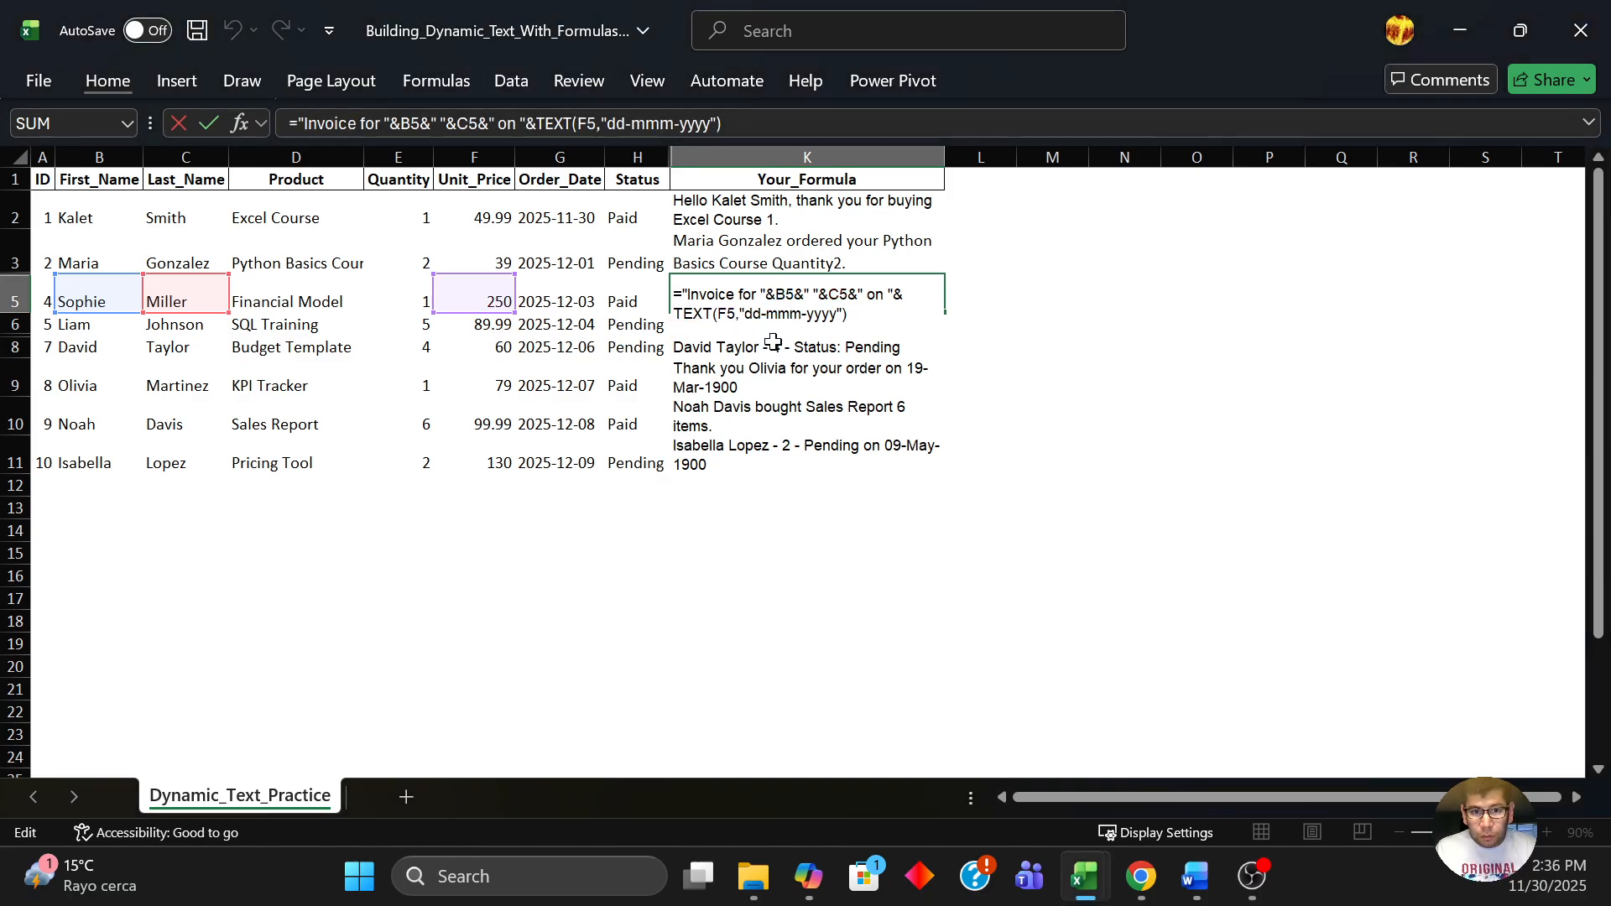
key("Escape")
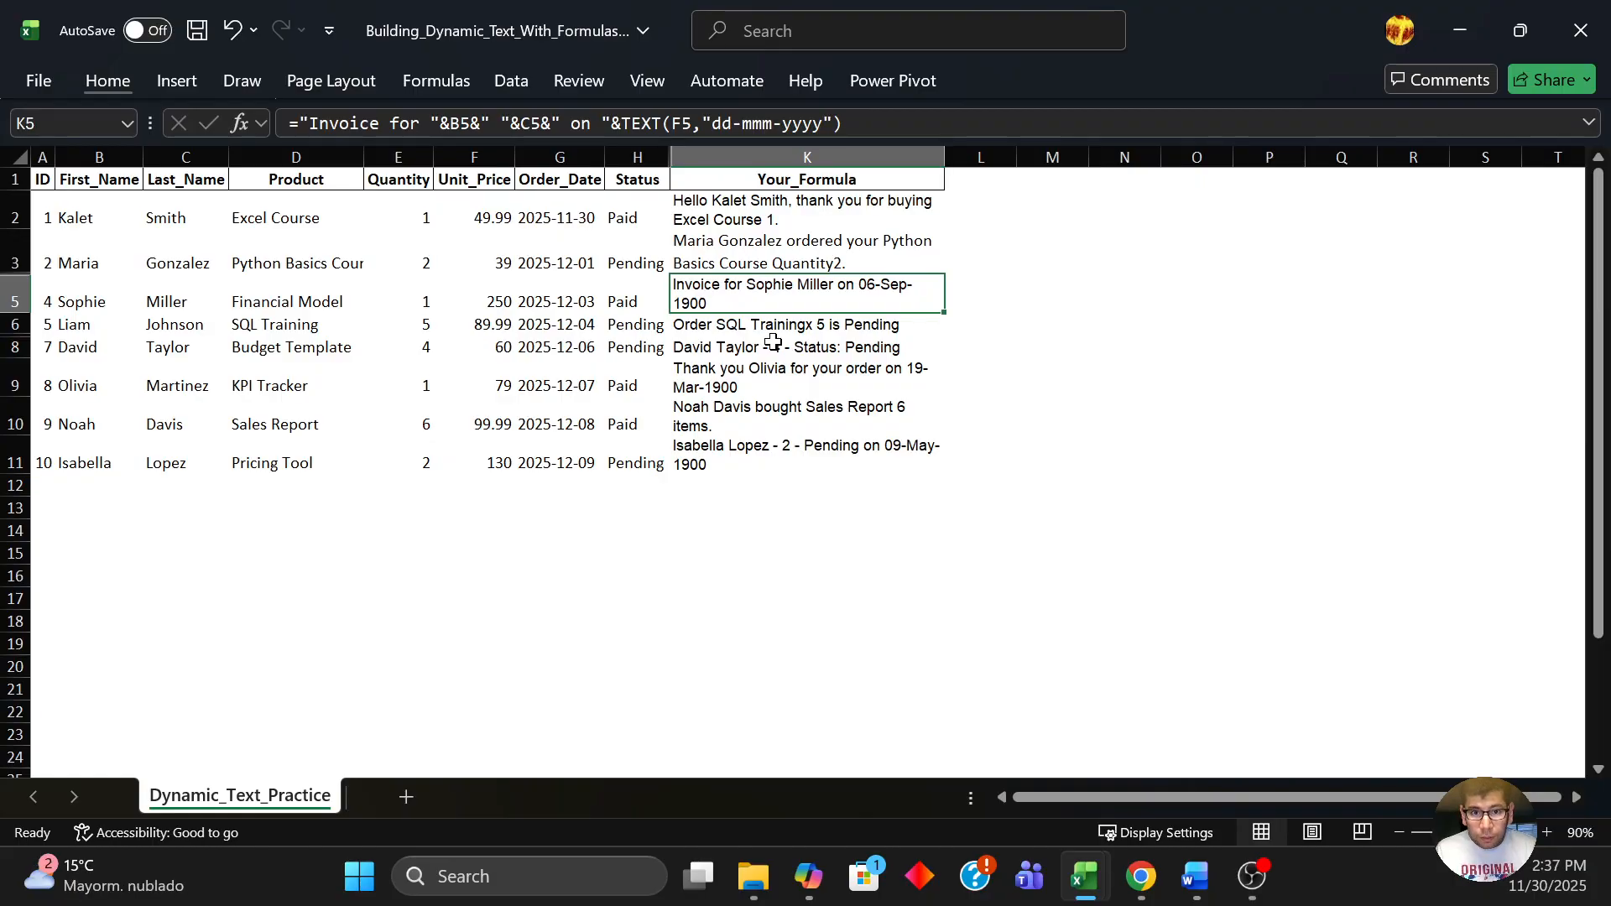
Underline the date in K5's invoice text and trace the first and last names back to B5 and C5.
key("F2")
key("Escape")
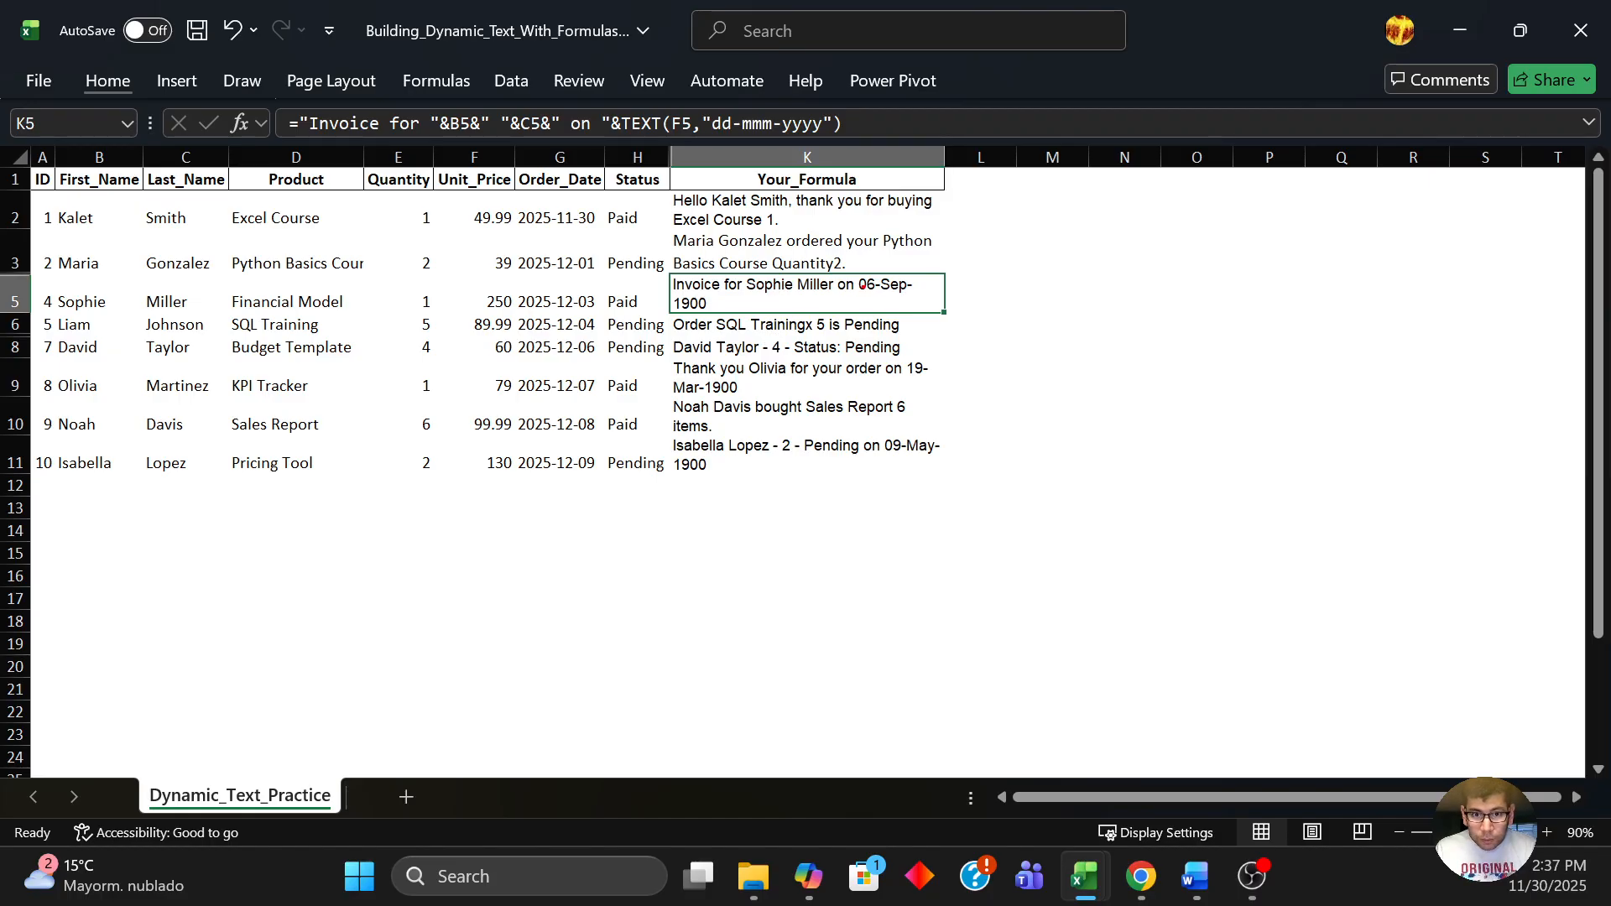
left_click_drag(859, 296, 874, 294)
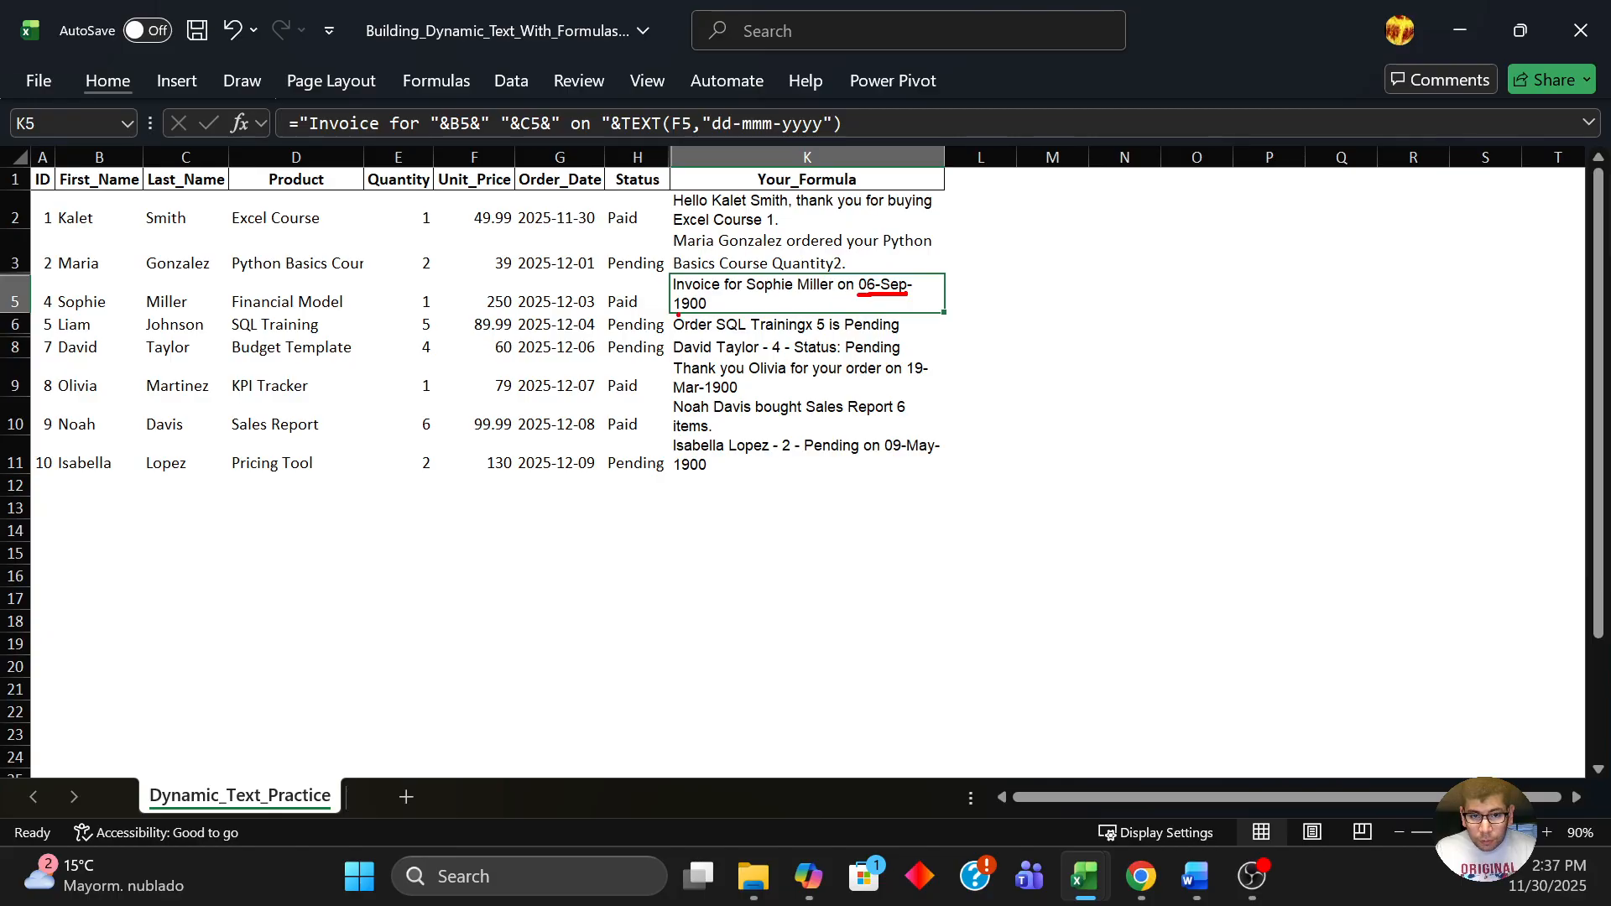
left_click_drag(678, 316, 705, 312)
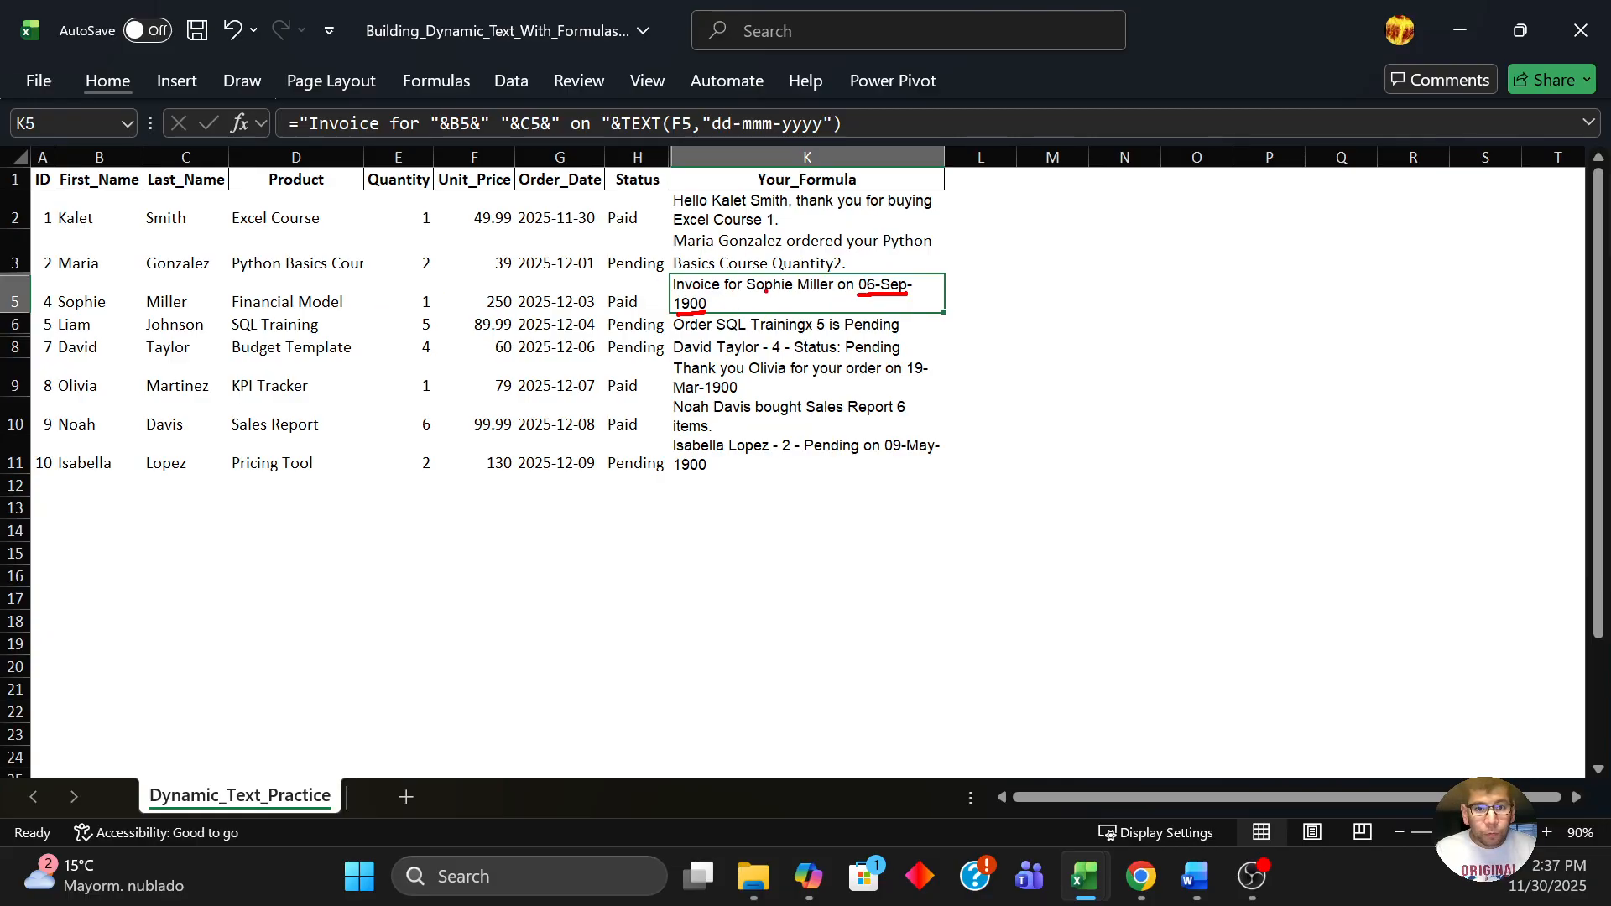
left_click_drag(767, 286, 103, 288)
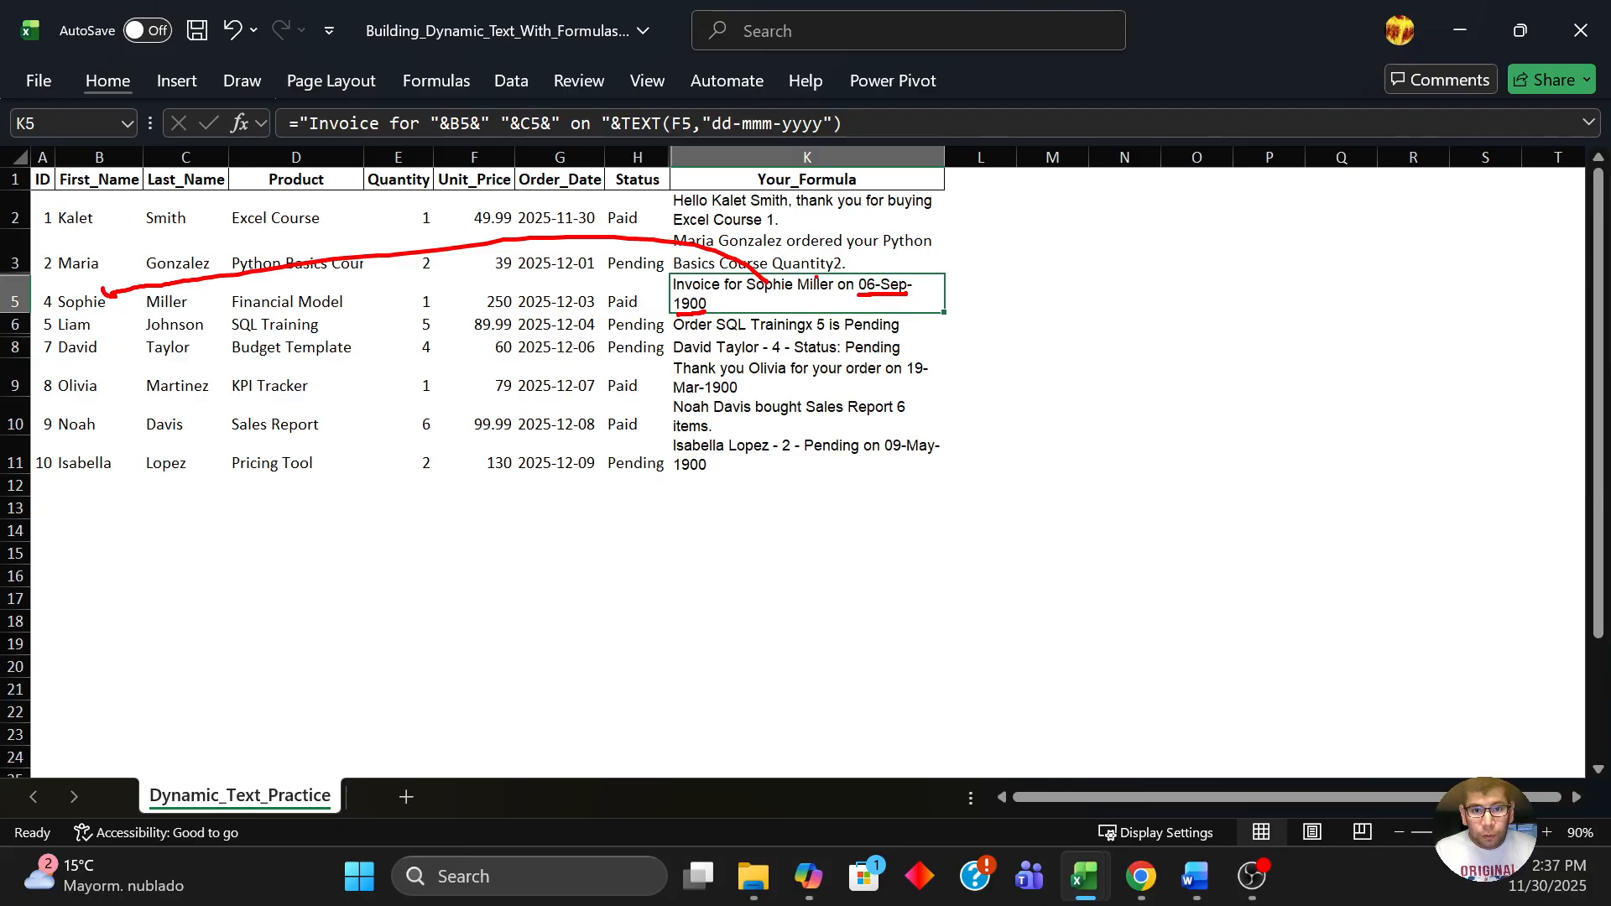
mouse_move(817, 277)
left_mouse_down()
mouse_move(417, 271)
mouse_move(196, 304)
left_mouse_up()
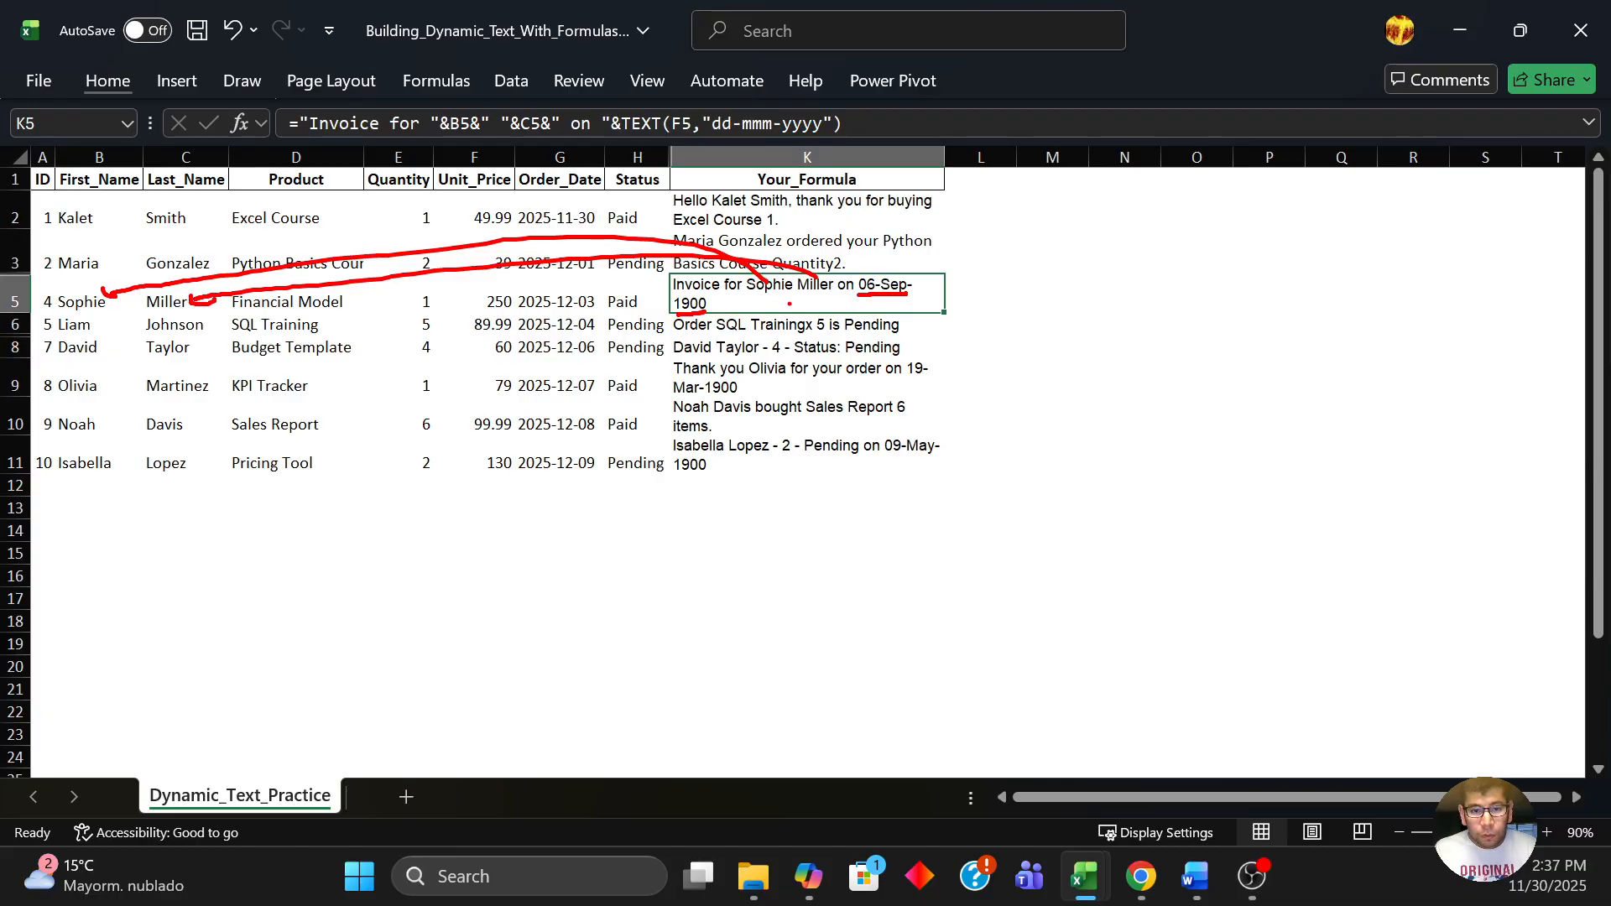
key("Escape")
Open the invoice formula in K5 and the order formula in K6 to examine their cell references without editing either.
key("F2")
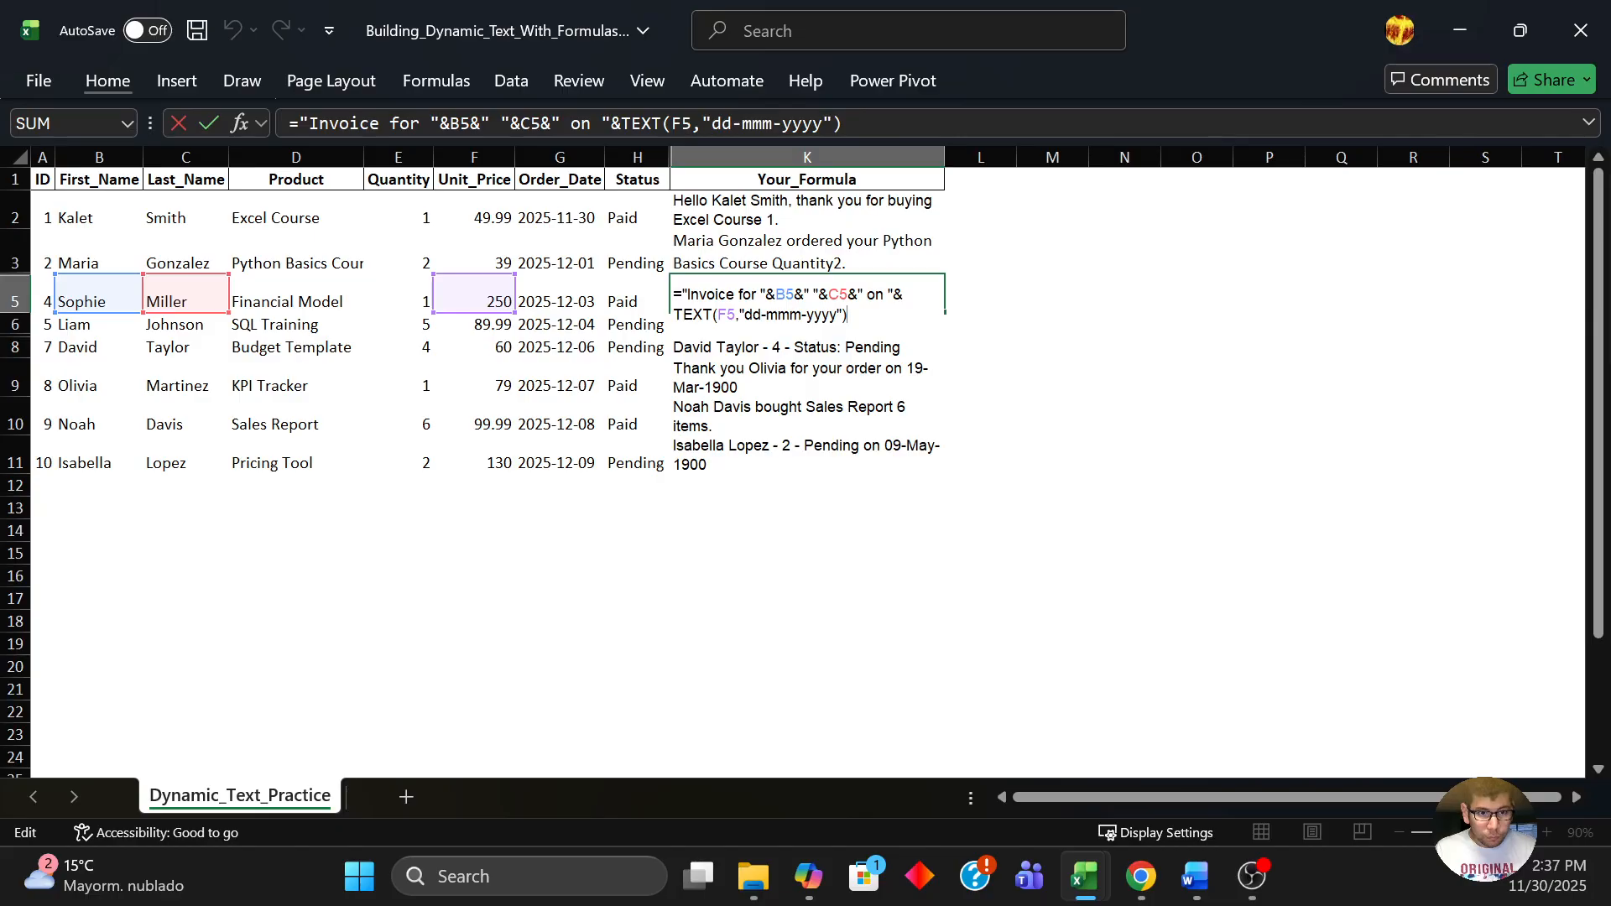
left_click_drag(234, 314, 336, 315)
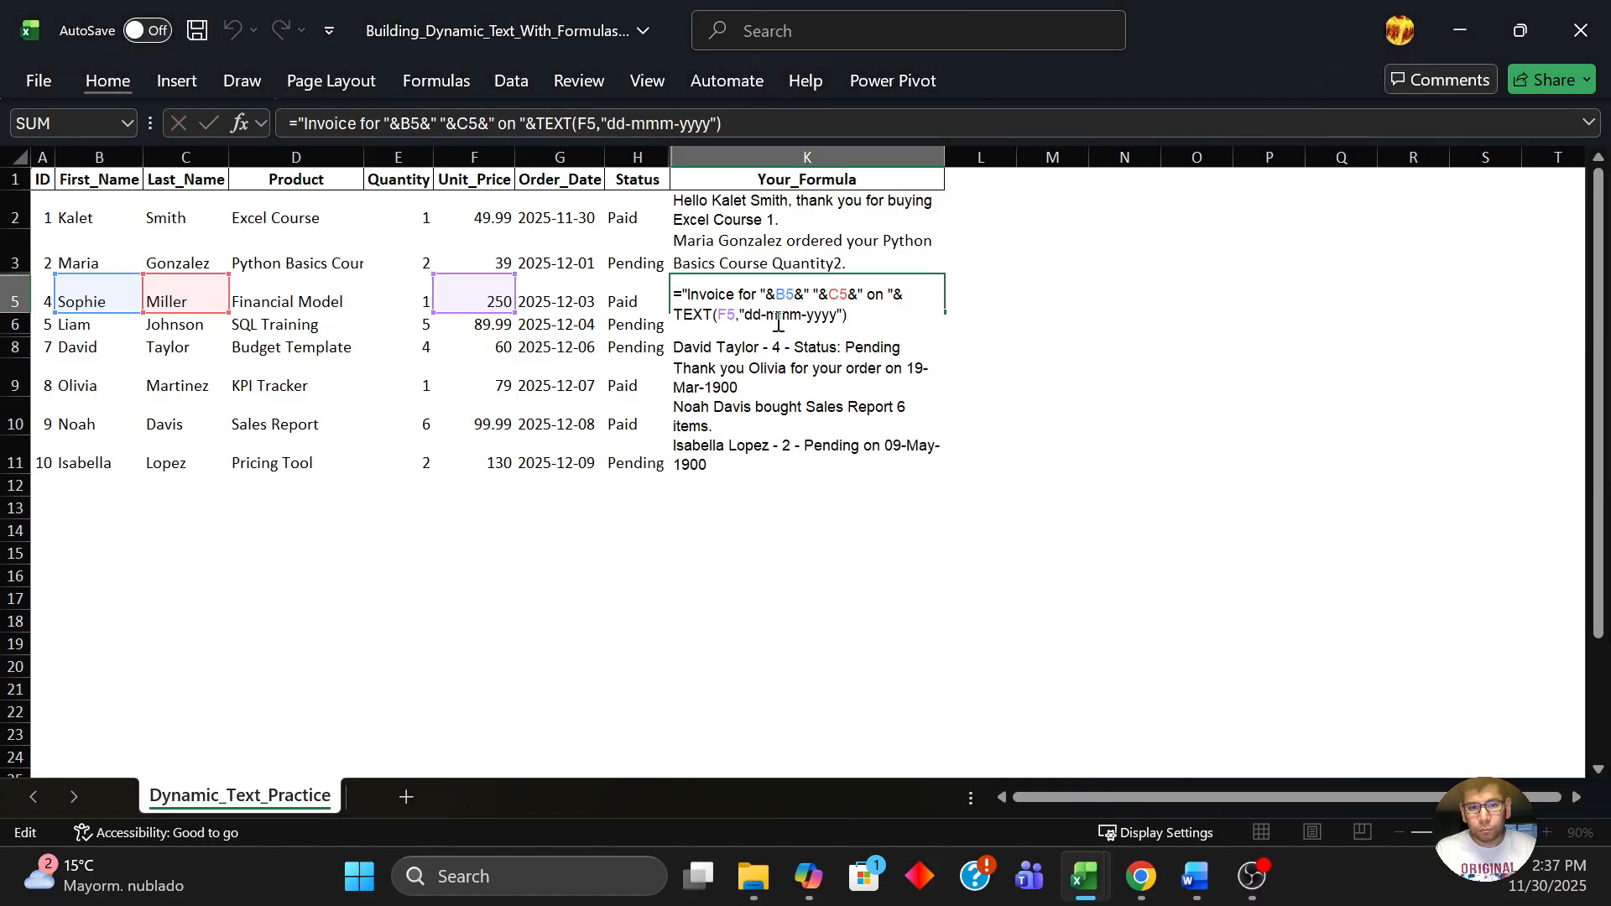
key("Return")
key("F2")
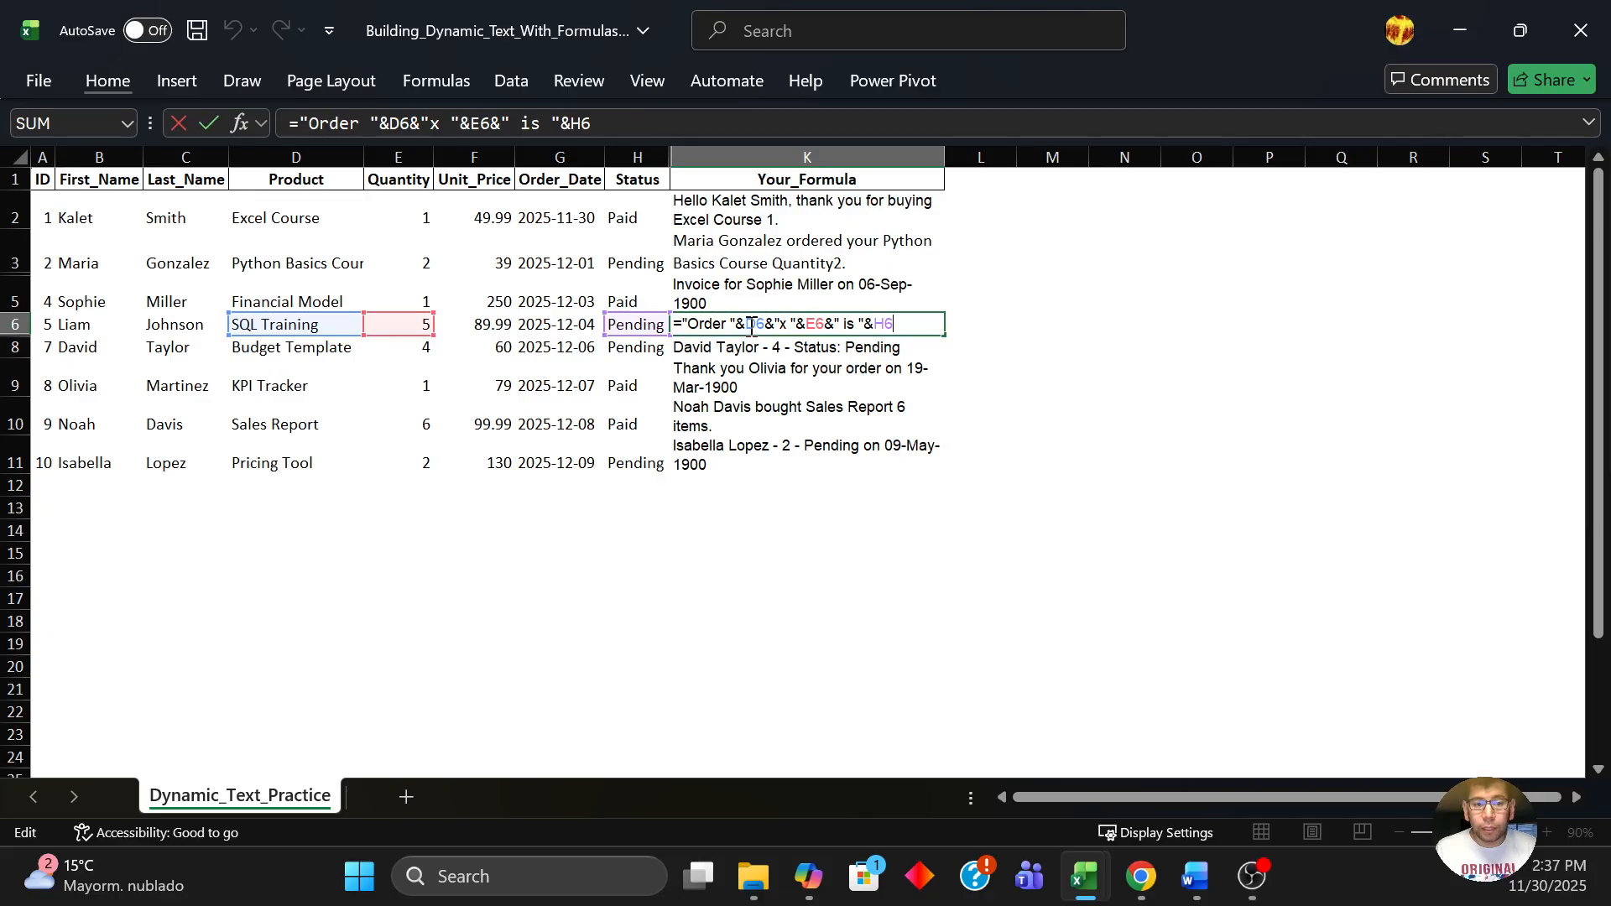
key("ctrl+Return")
Change the product in D6 to Excel Course from its list of existing entries.
key("Left")
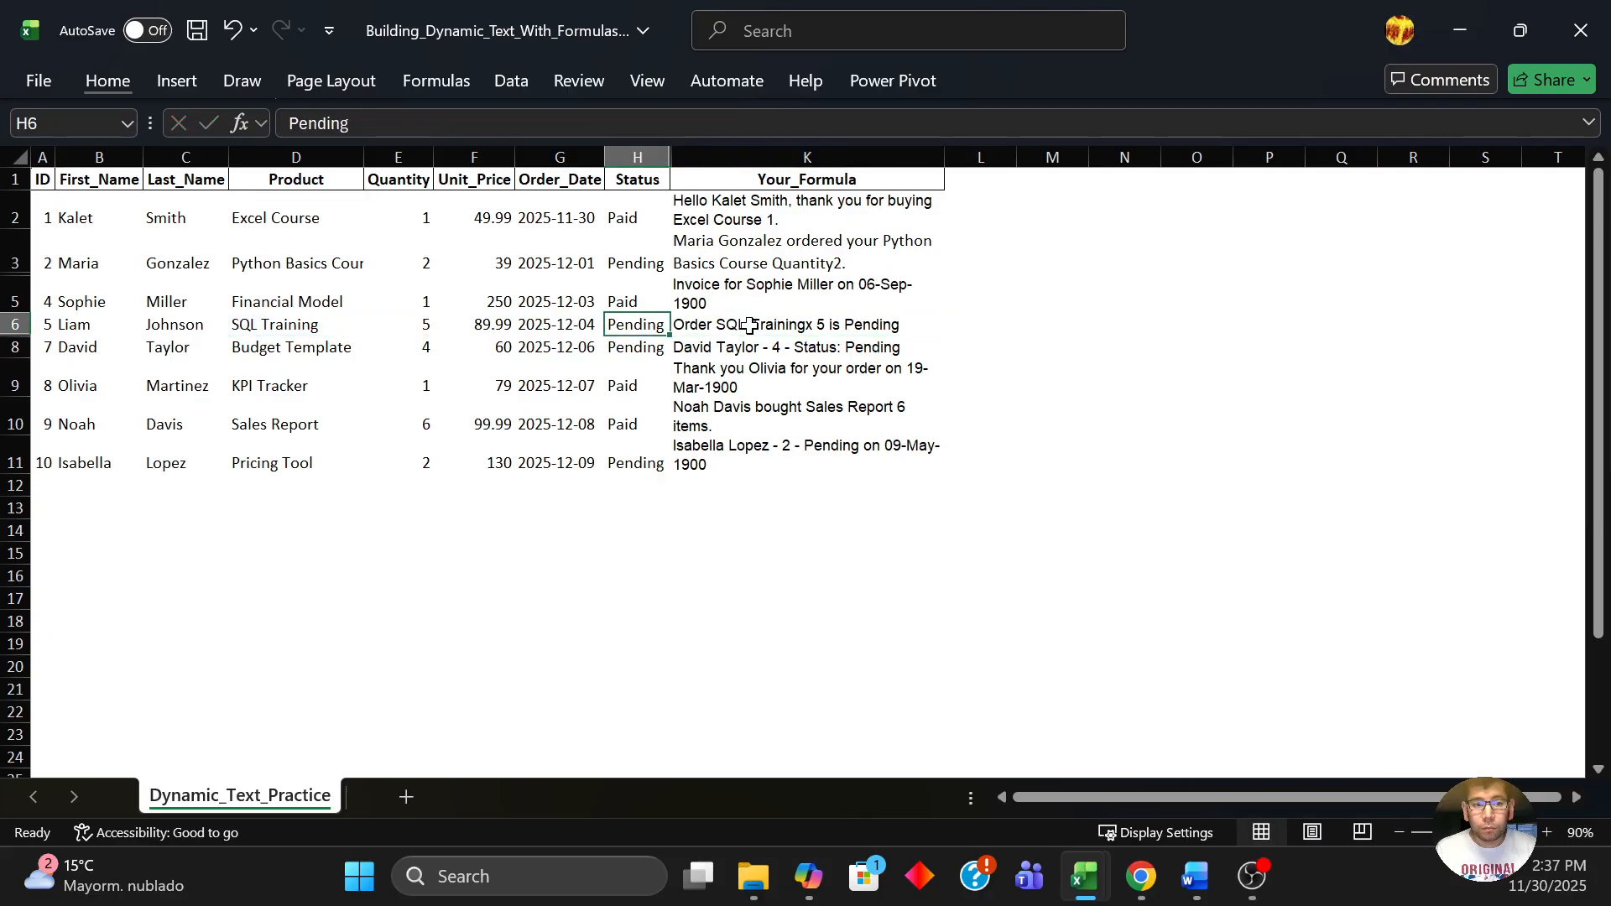
key("Left")
key("Left")
key("Left")
key("Left")
key("alt+Down")
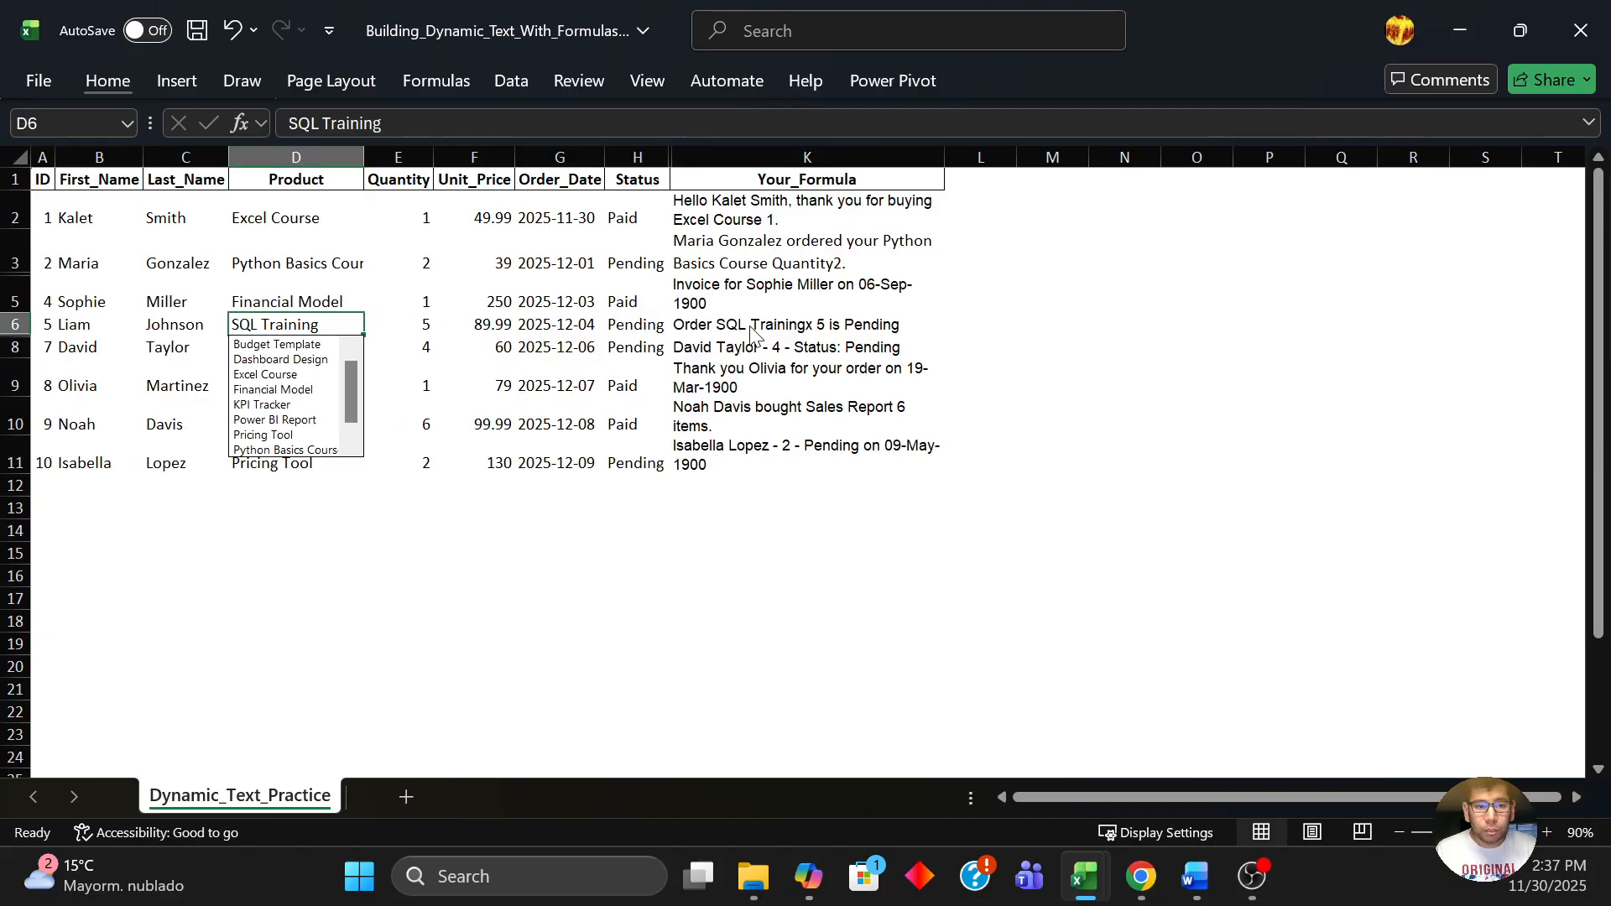
key("Down")
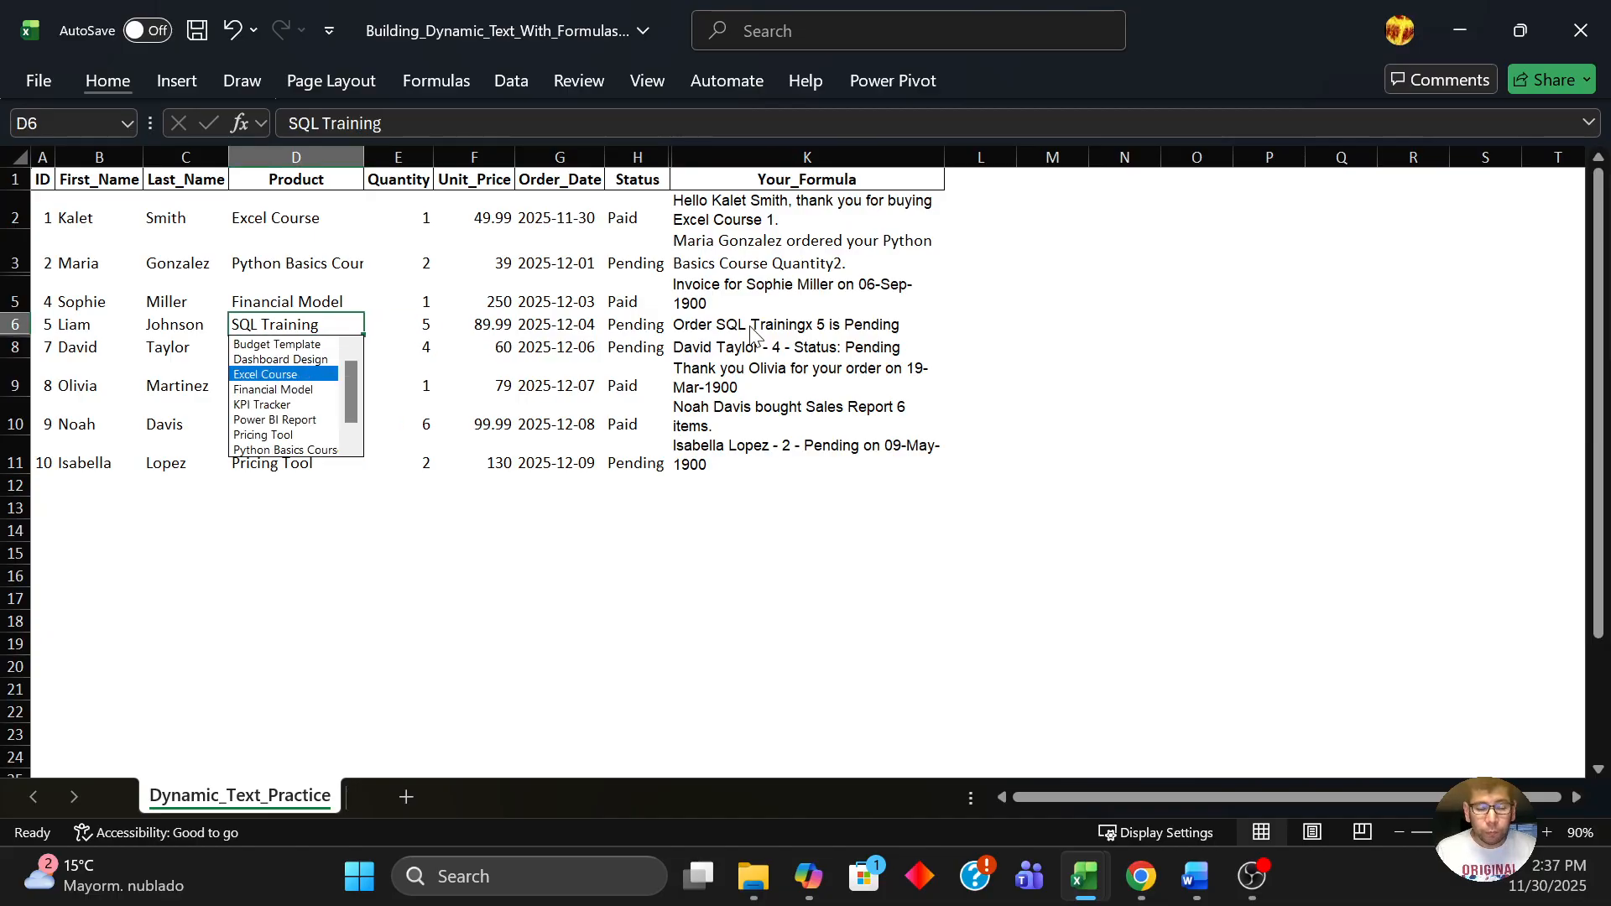
key("Return")
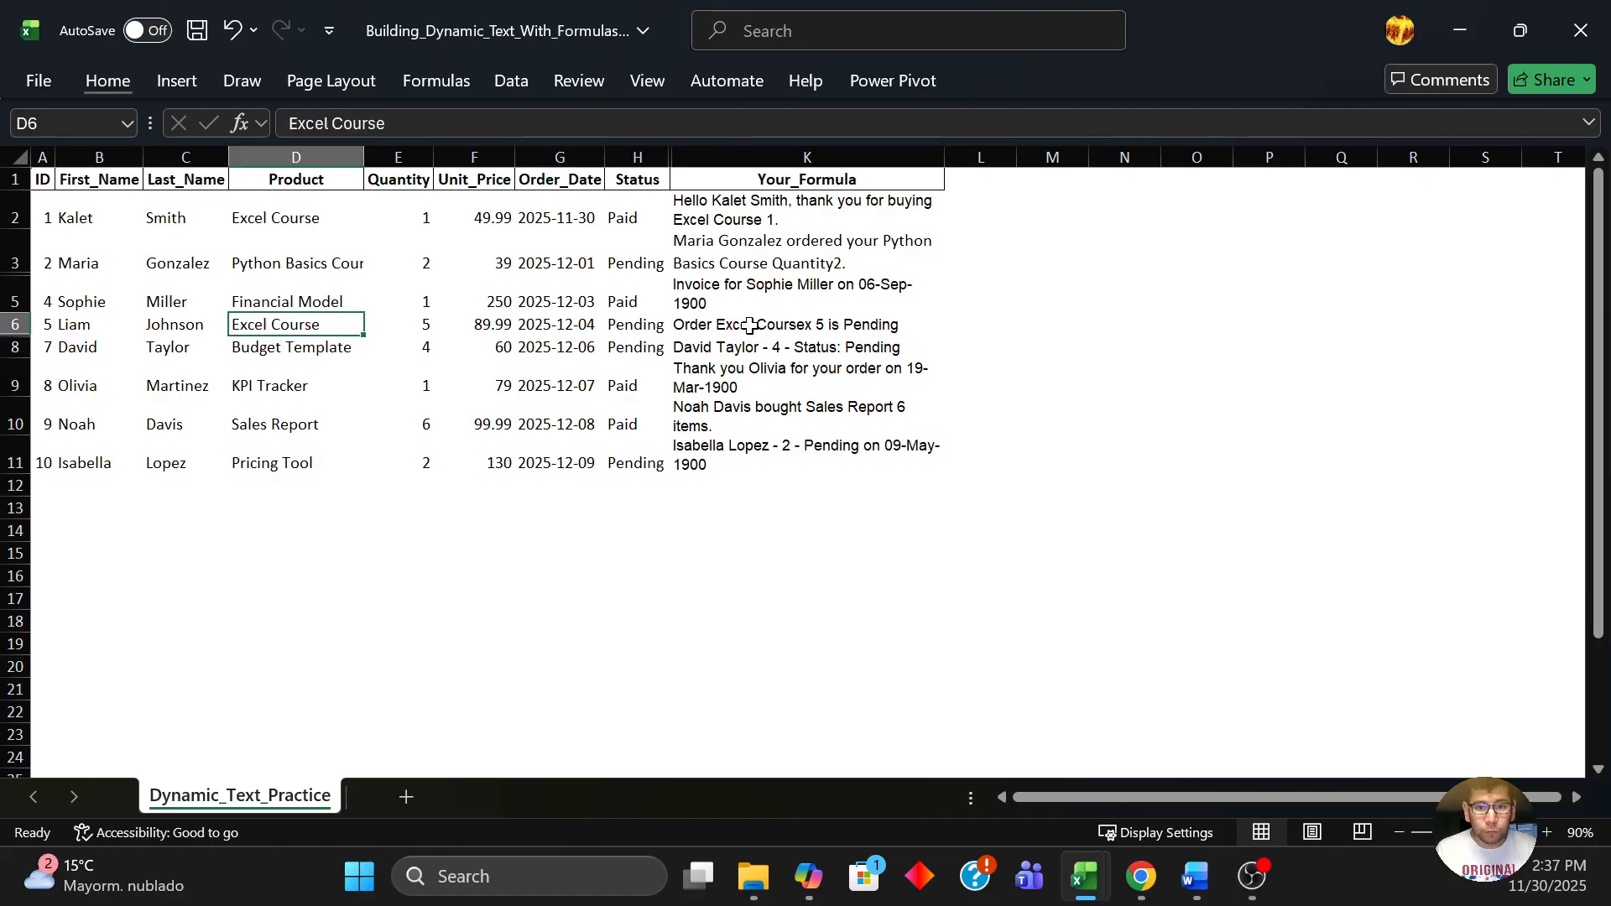
Check the order text in K6 against the changed product and undo the D6 product change.
key("Right")
key("Right")
key("Right")
key("Right")
key("Right")
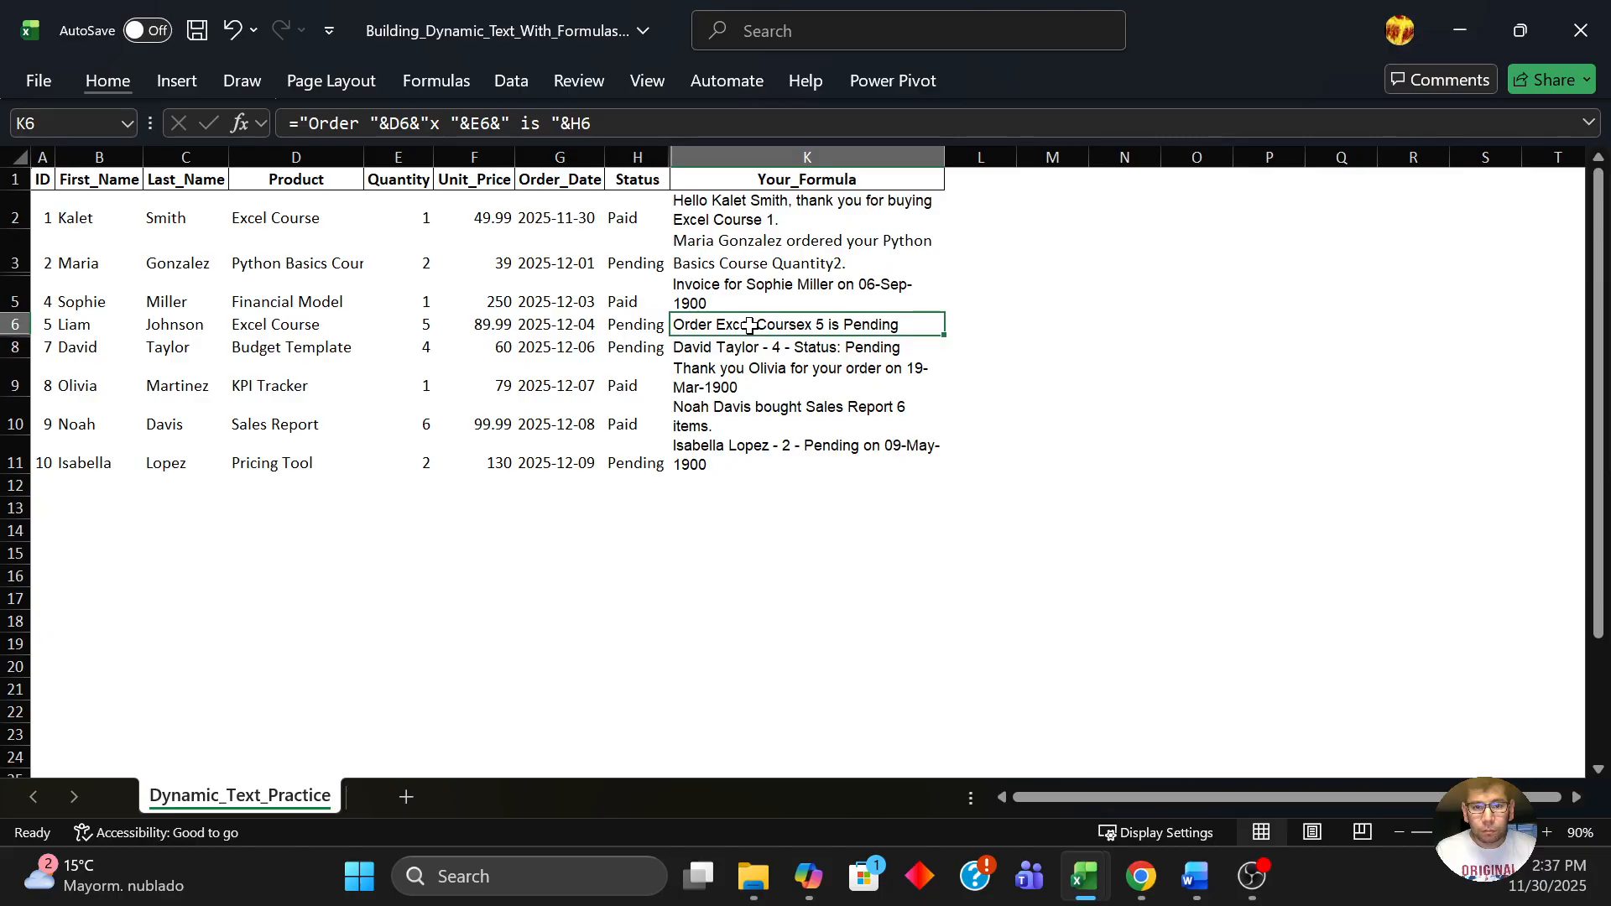
key("ctrl+z")
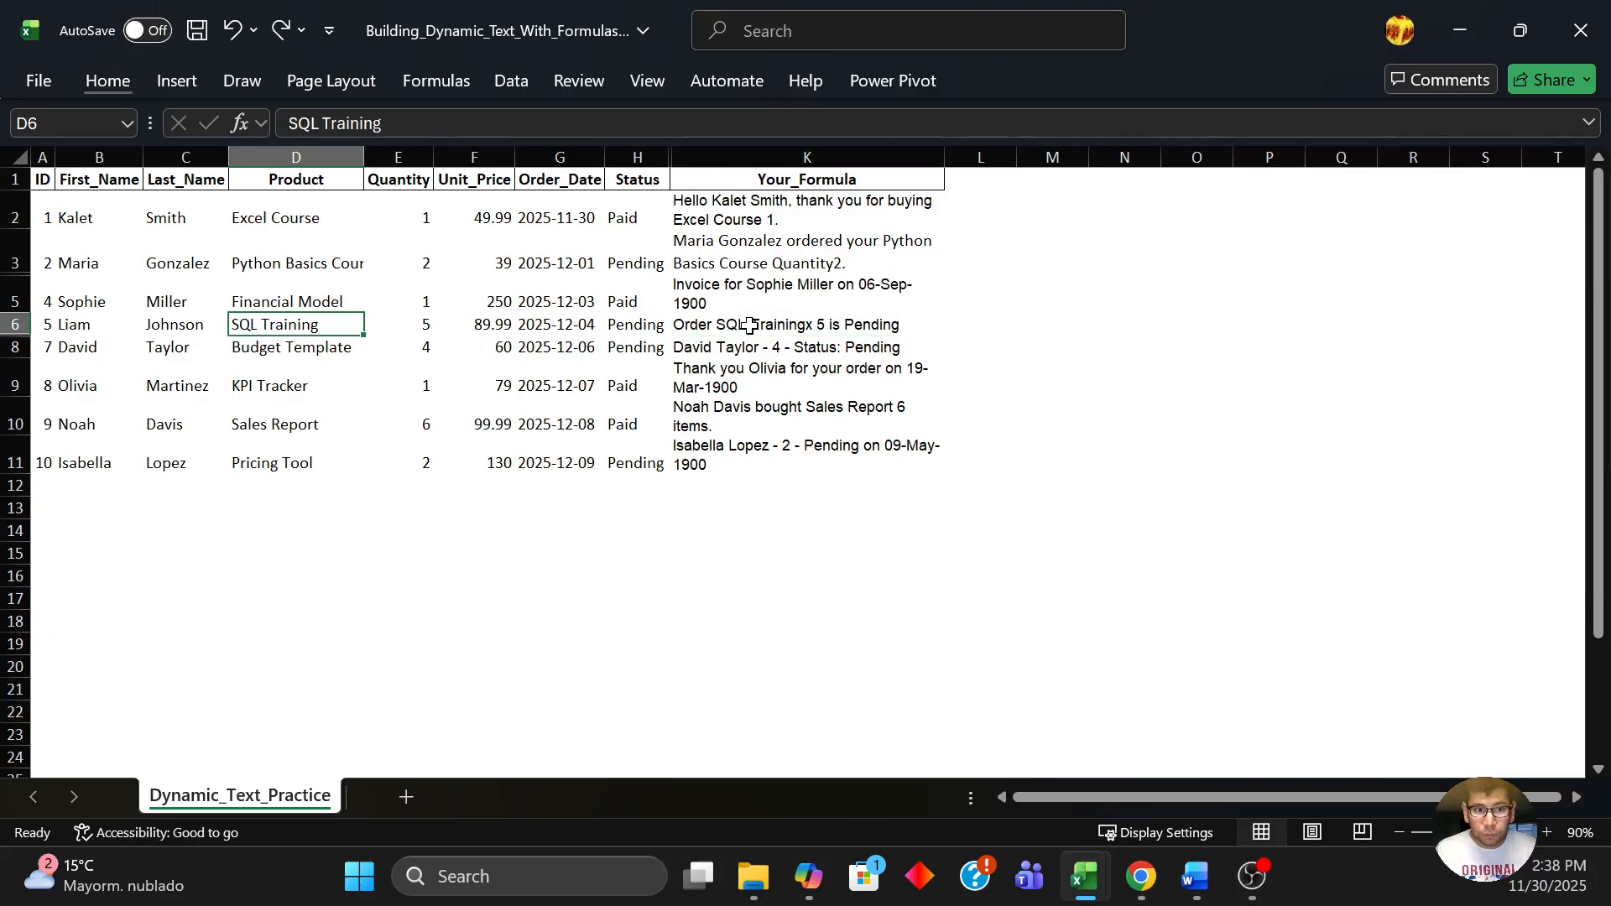
Open the formula in K8 to examine how it joins the names, quantity and status, leaving it as it is.
key("Down")
key("Right")
key("Right")
key("Right")
key("Right")
key("Right")
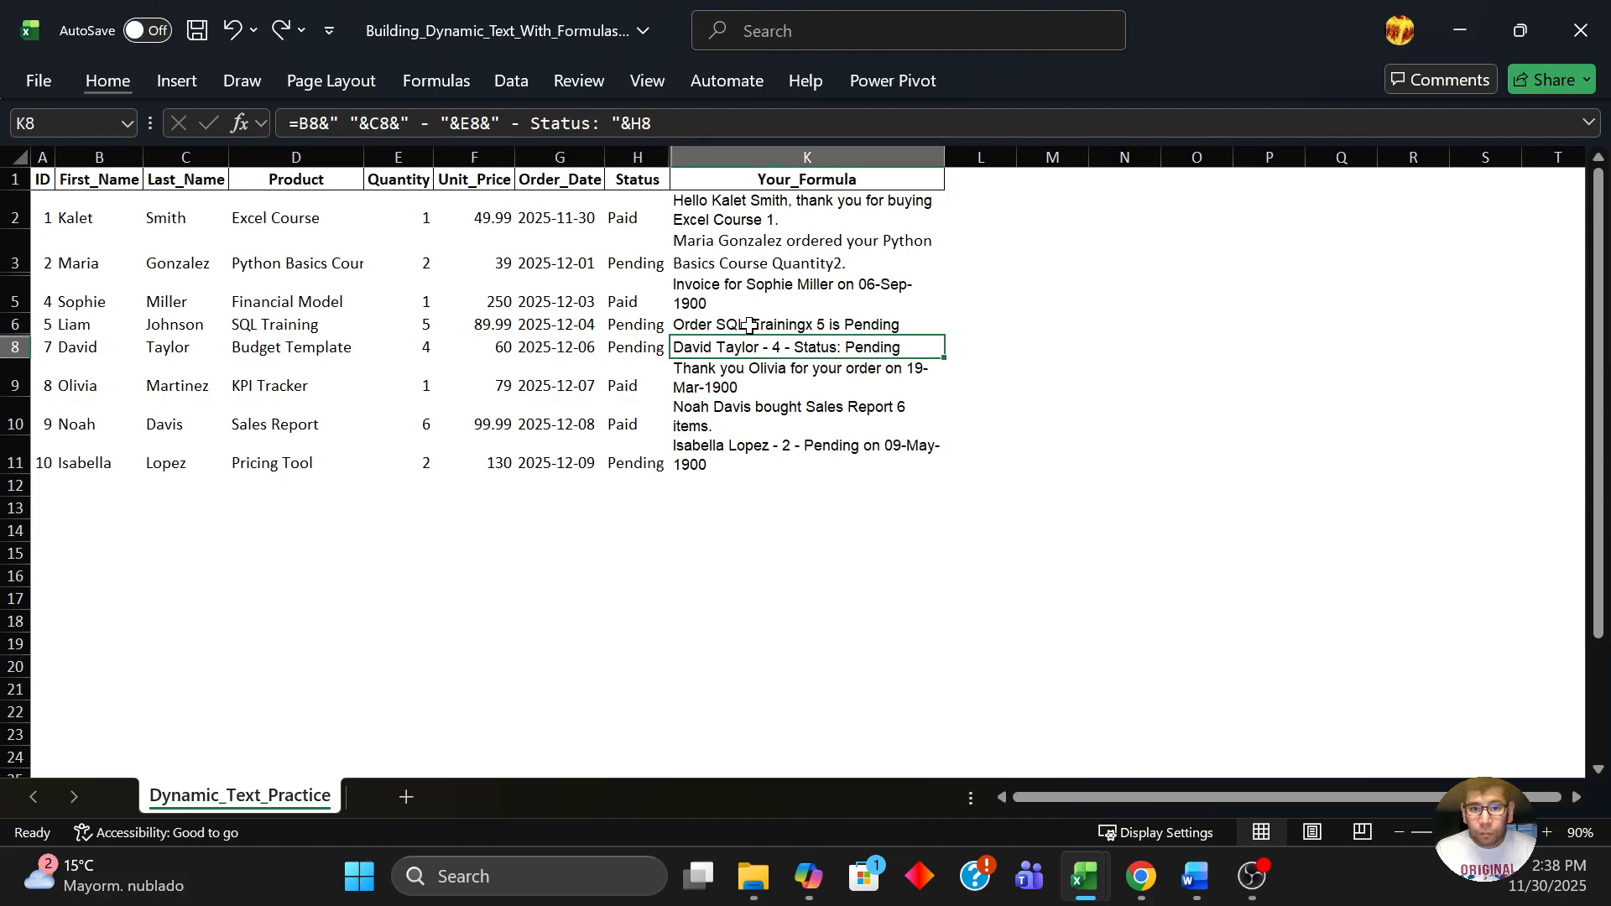
key("F2")
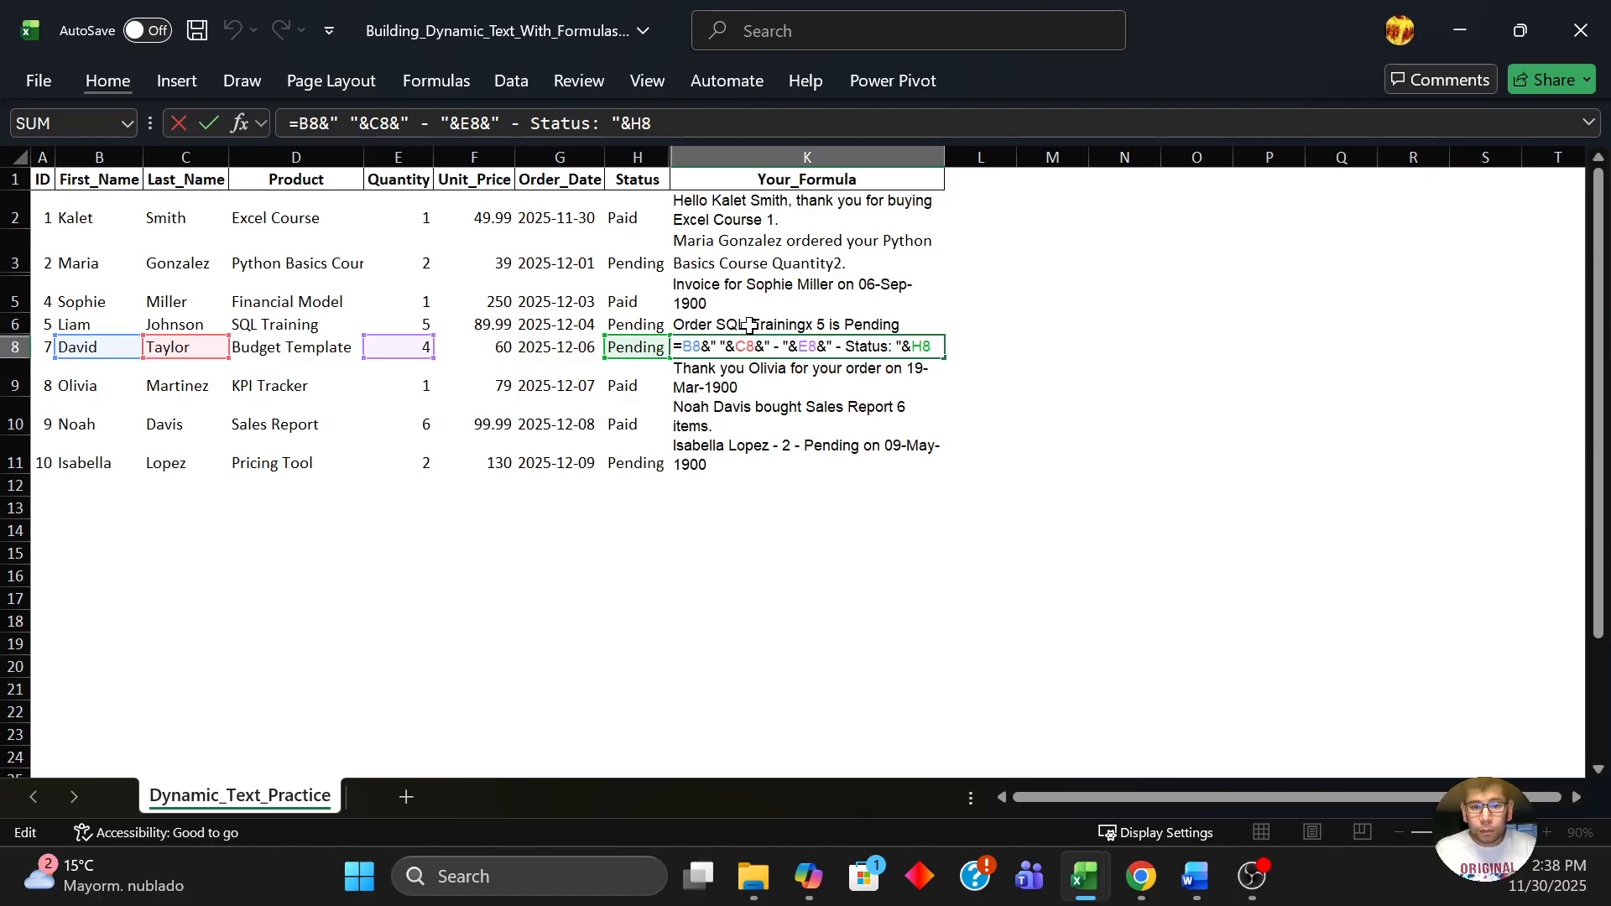
key("Return")
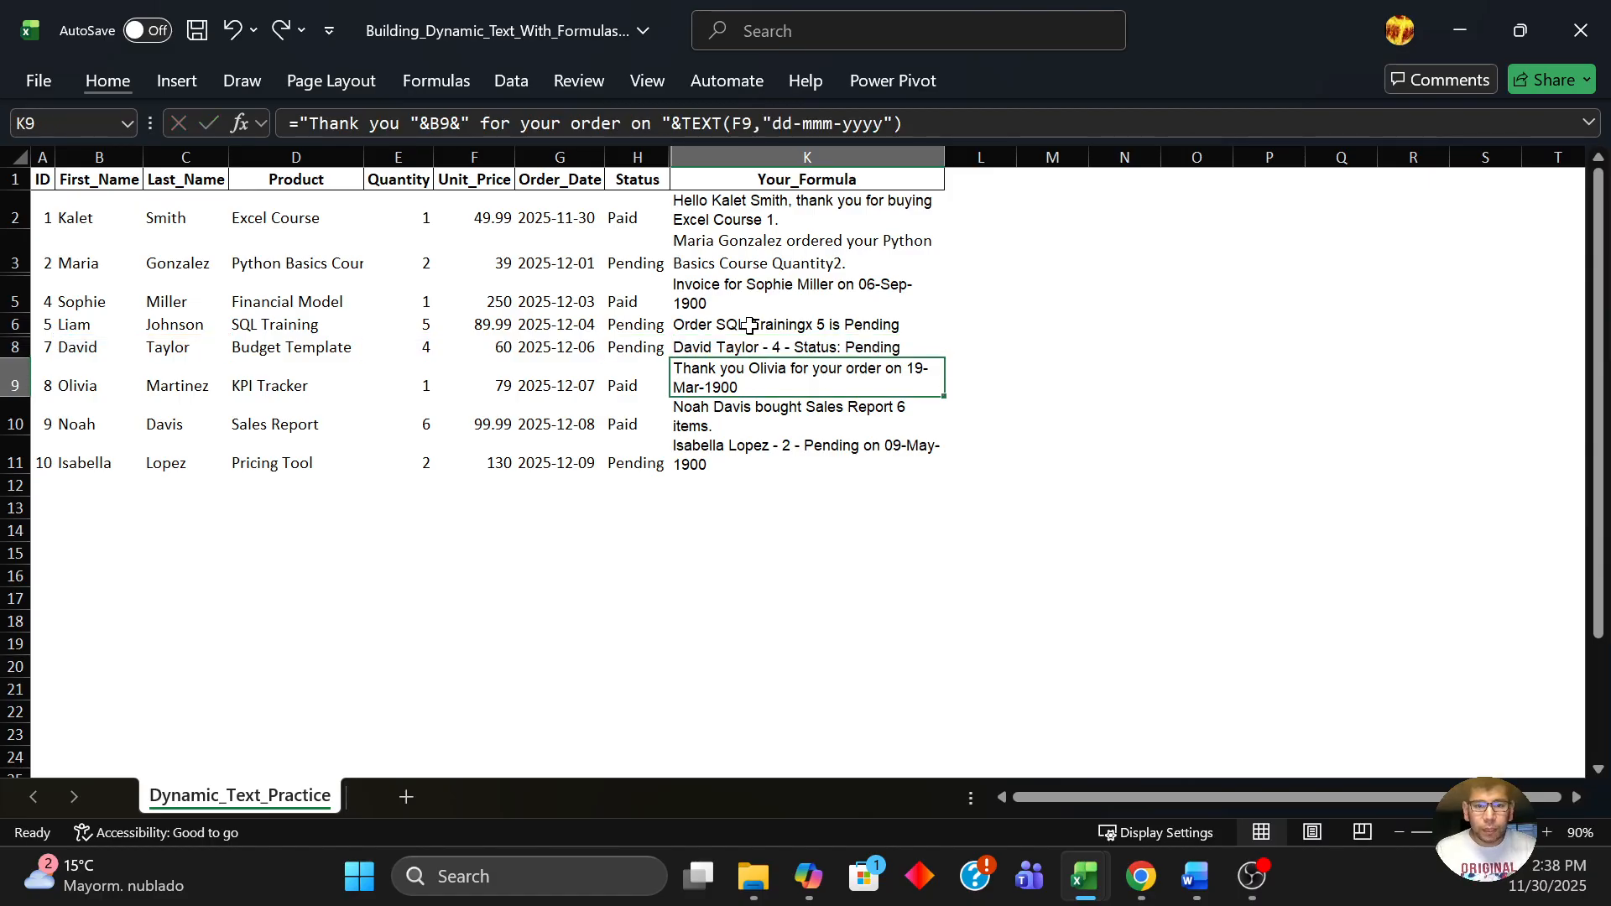
Shorten the TEXT date format in the K9 thank-you formula to "yyy" and check the resulting text.
key("F2")
key("Left")
key("Left")
key("Left")
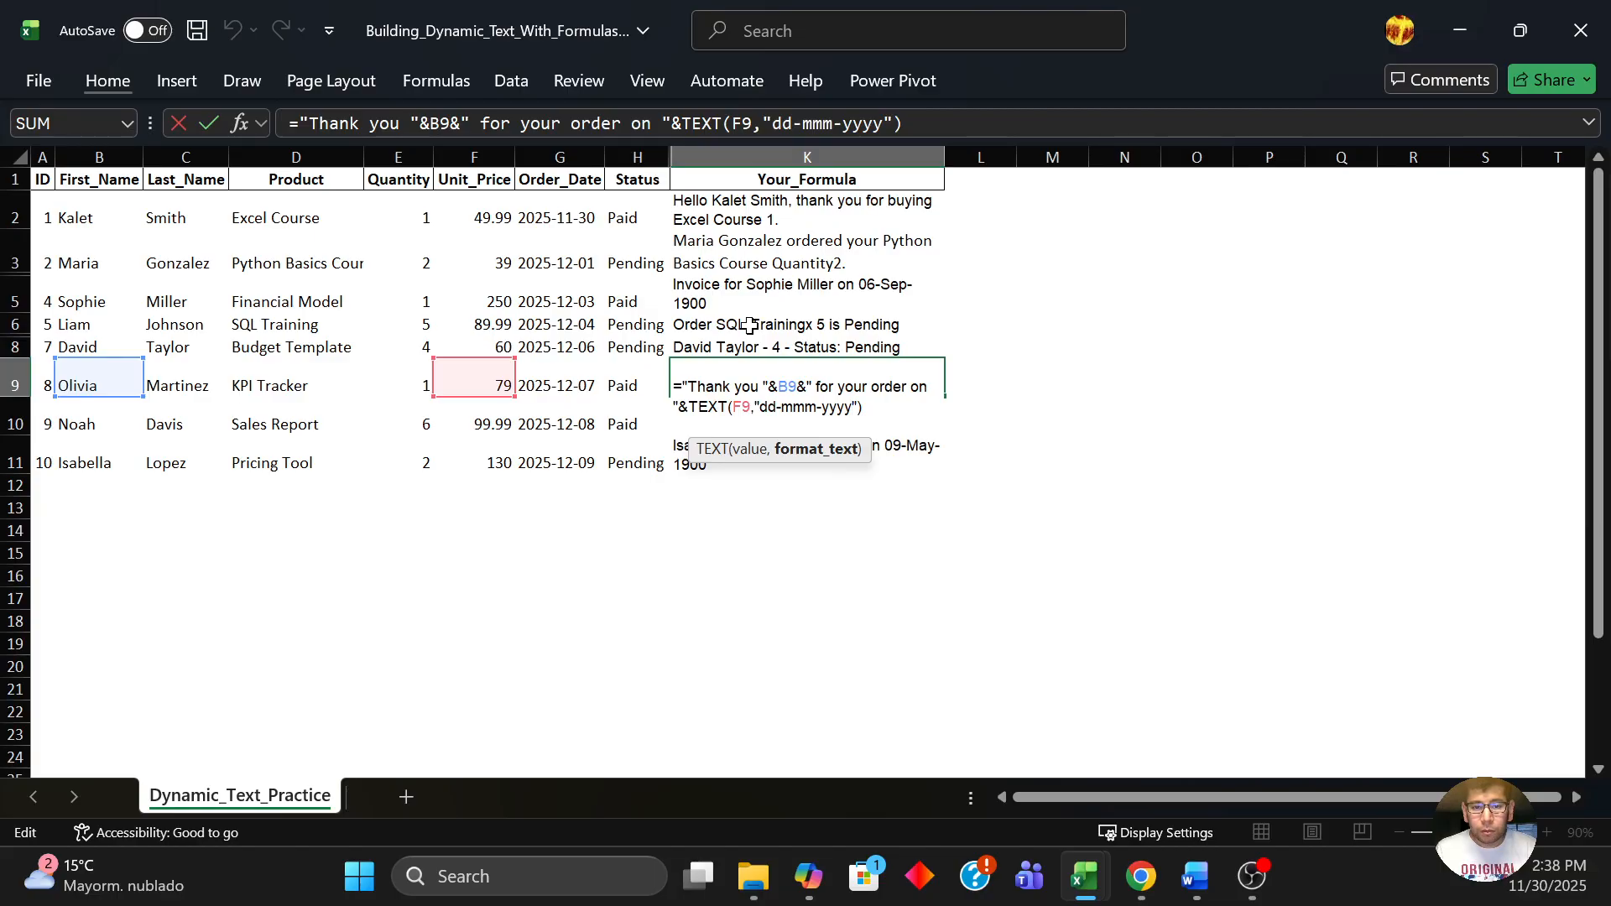
key("Left")
key("Left")
key("Left")
key("Left")
key("Left")
key("Left")
key("Left")
key("Left")
key("Left")
key("Left")
key("Left")
key("Left")
key("Left")
key("Left")
key("Left")
key("Right")
key("Right")
key("Right")
key("Right")
key("Left")
key("Left")
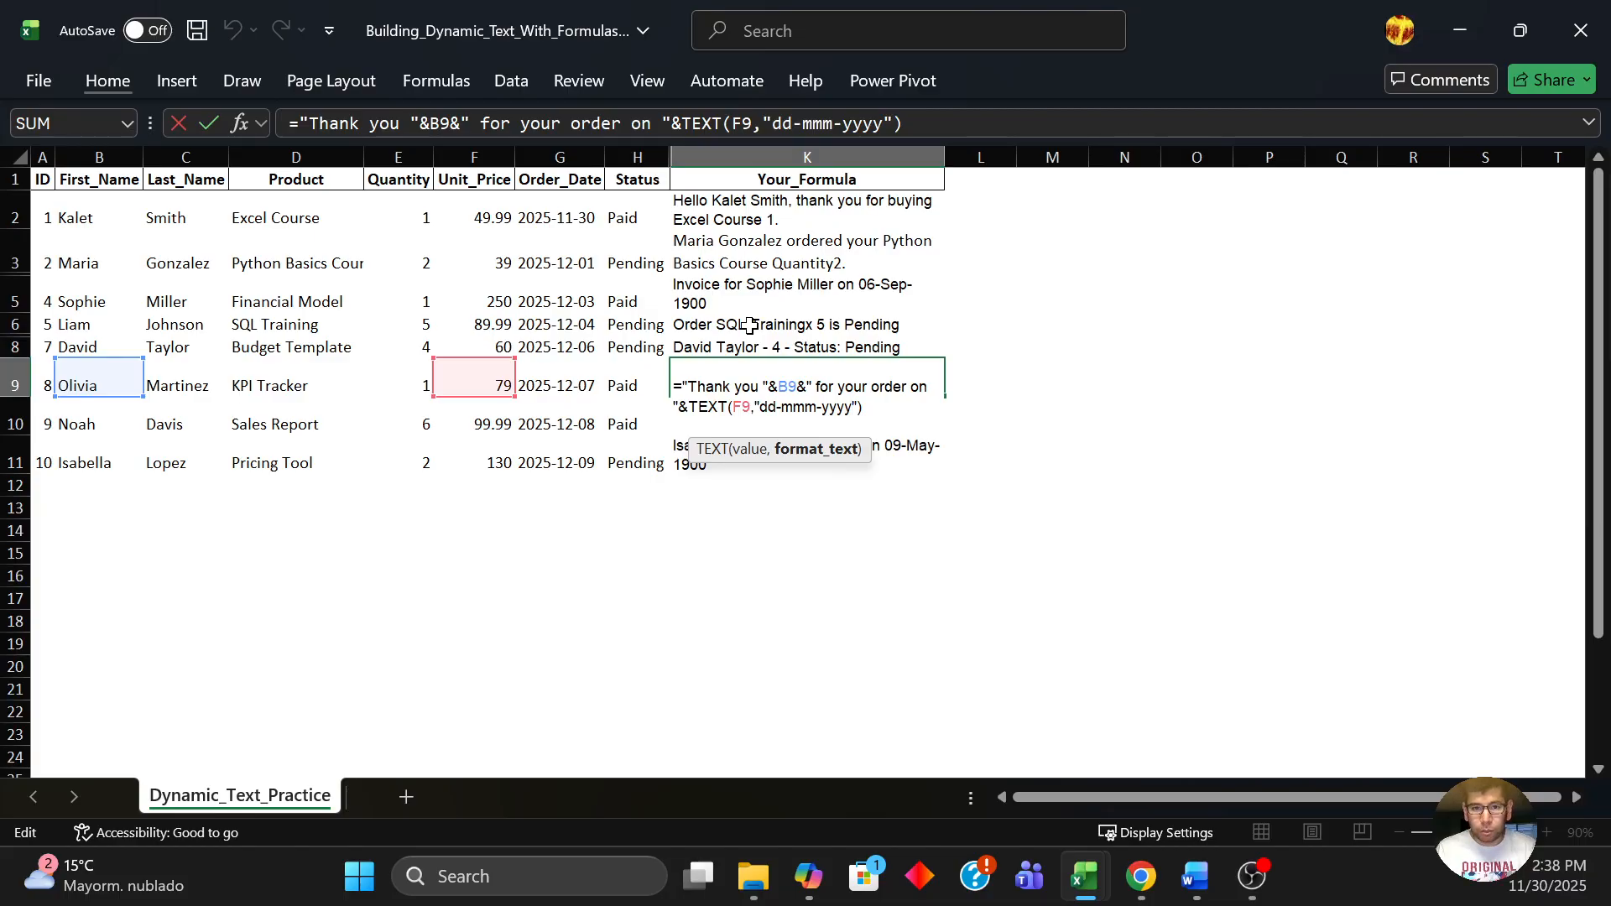
key("BackSpace")
key("BackSpace")
key("BackSpace")
key("BackSpace")
key("BackSpace")
key("BackSpace")
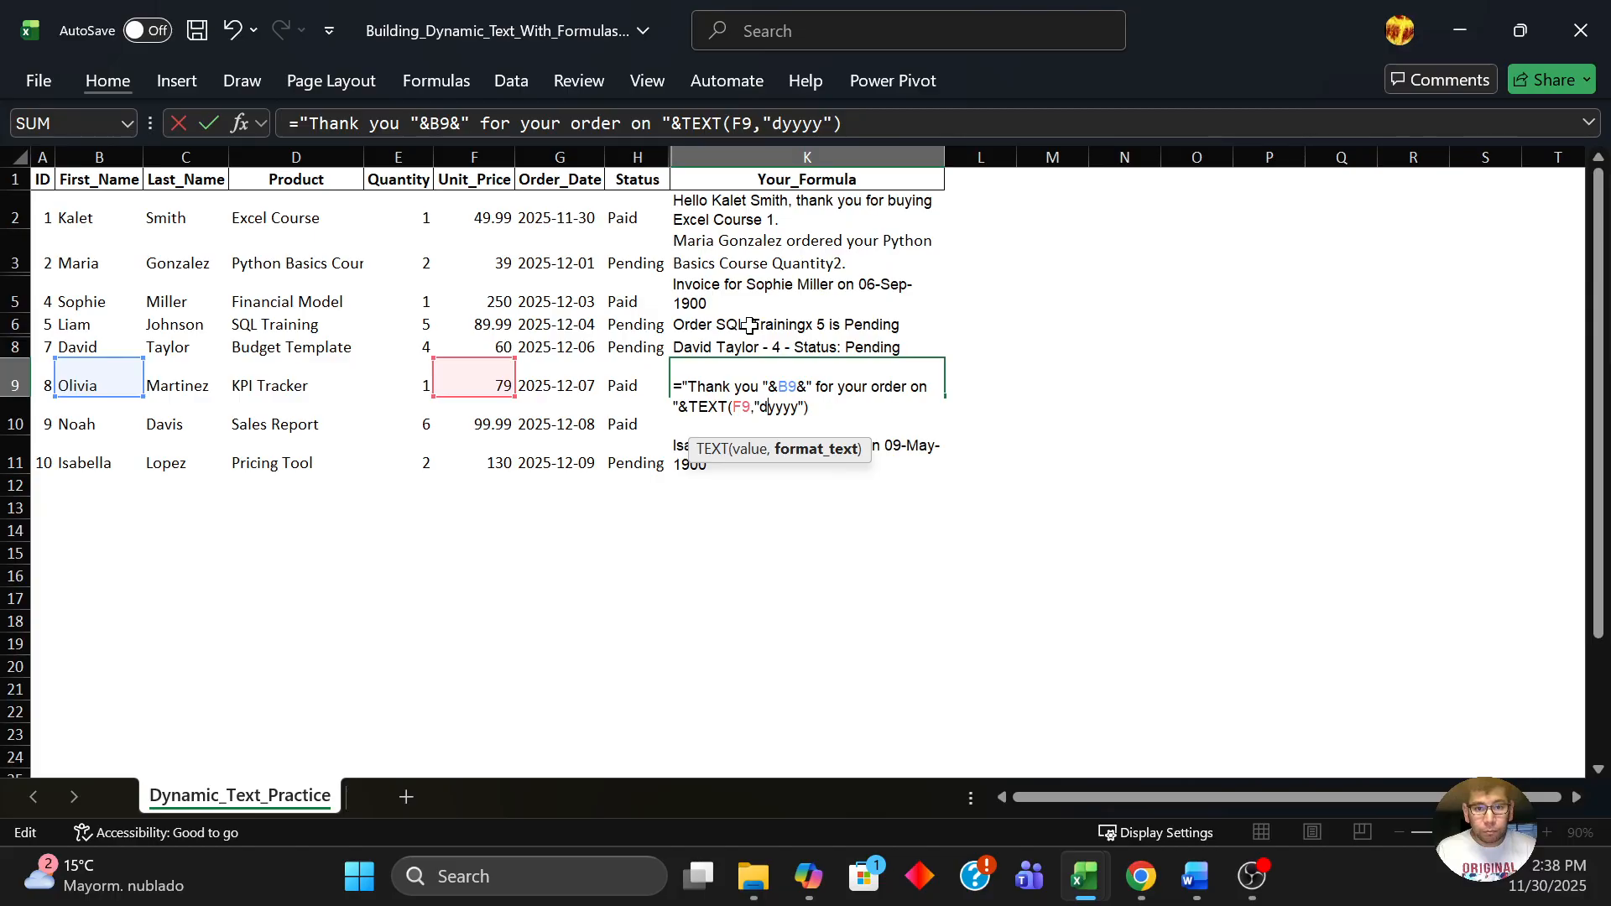
key("BackSpace")
key("BackSpace")
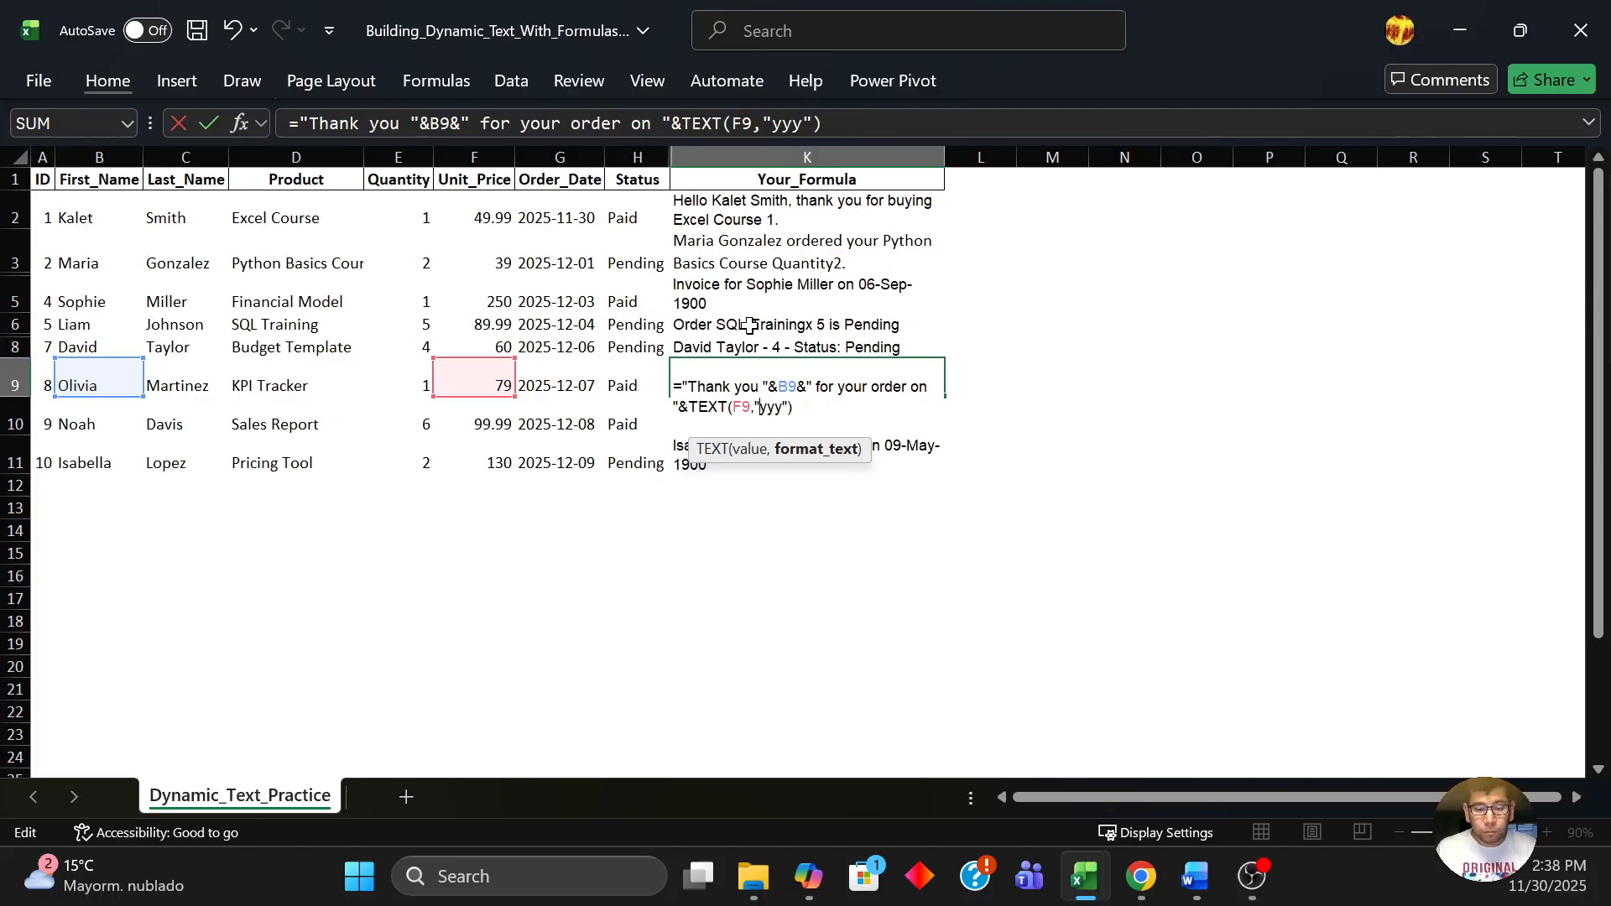
key("Return")
key("Up")
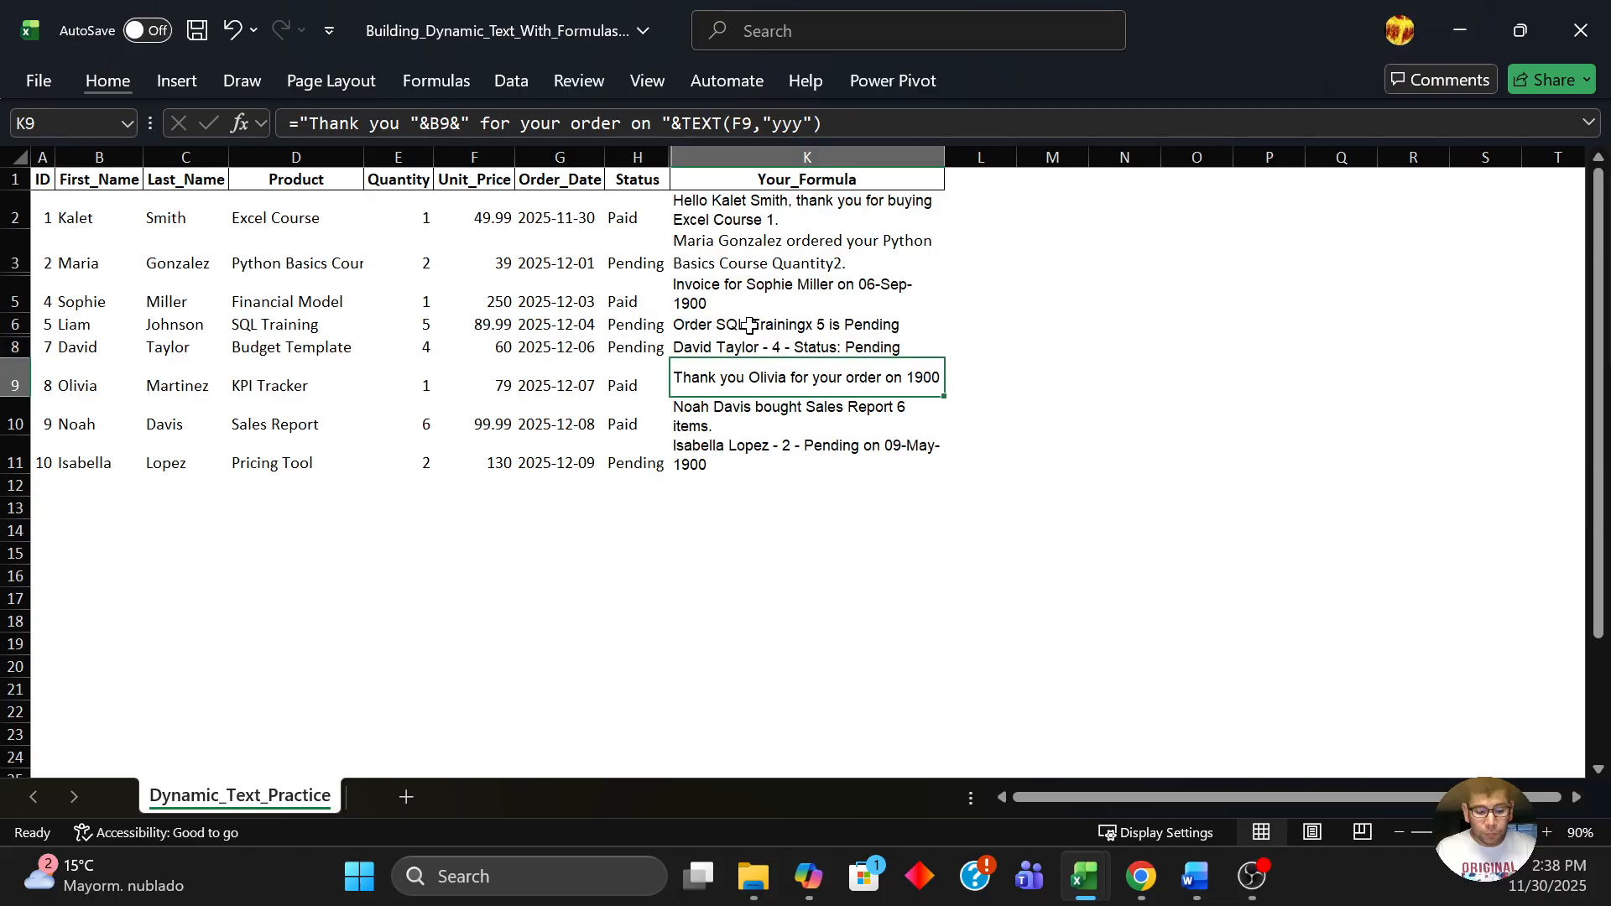
Replace the TEXT date format in the K9 formula with "MMM" and return to the cell.
key("F2")
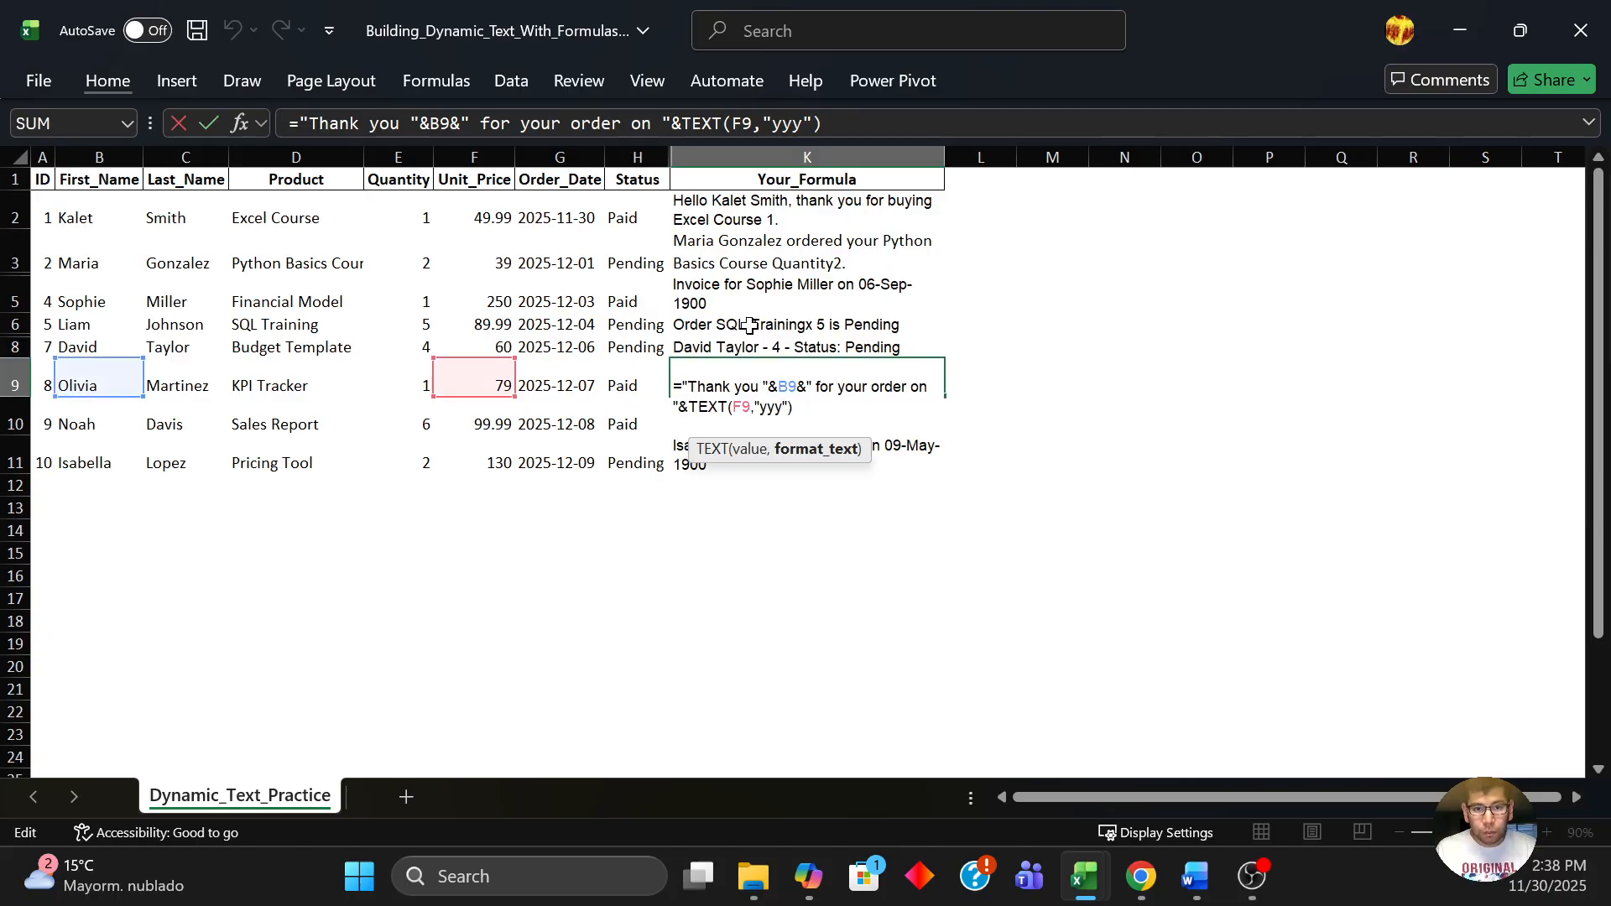
key("BackSpace")
key("BackSpace")
key("BackSpace")
type("MMM")
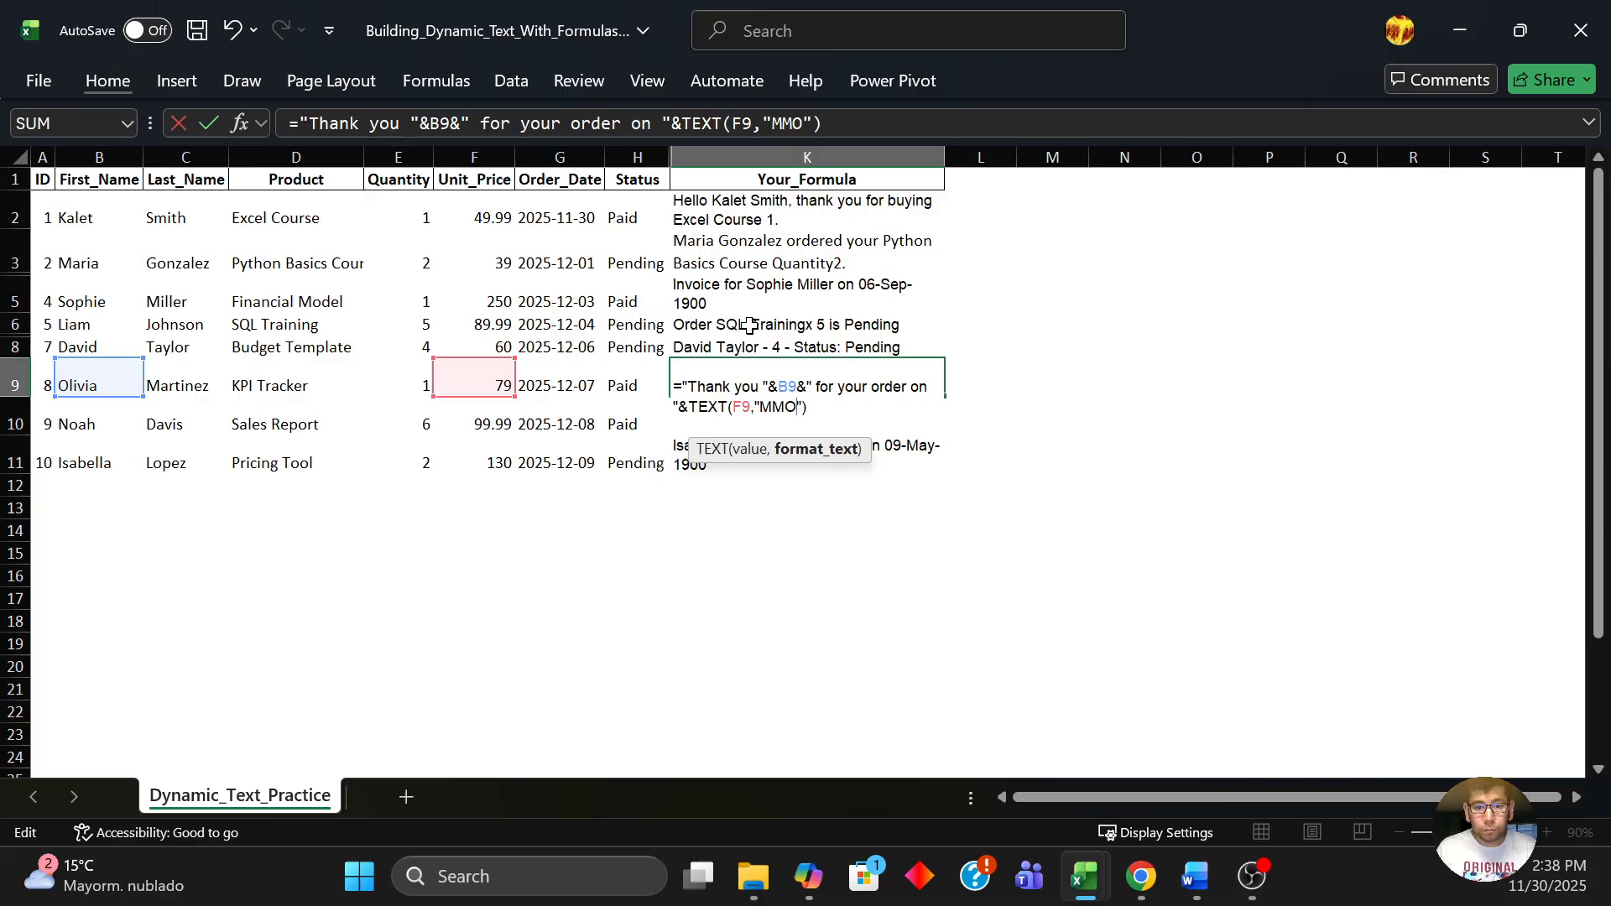
key("Return")
key("Up")
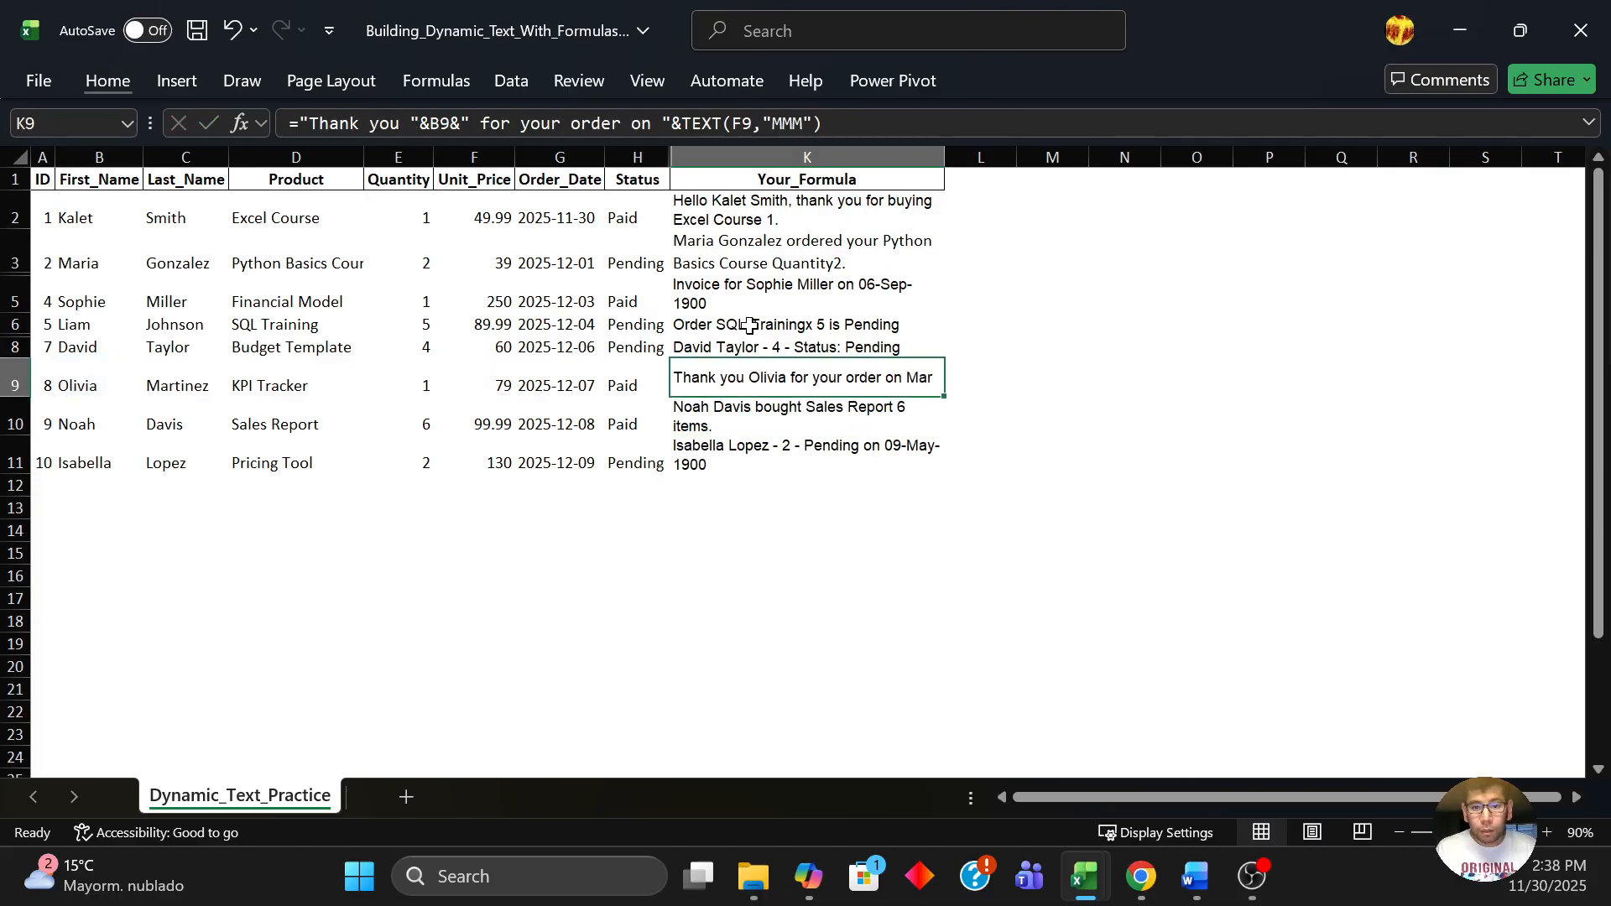
Underline the month in K9's text, undo both date format changes in its formula, and go to K10.
key("F2")
key("Escape")
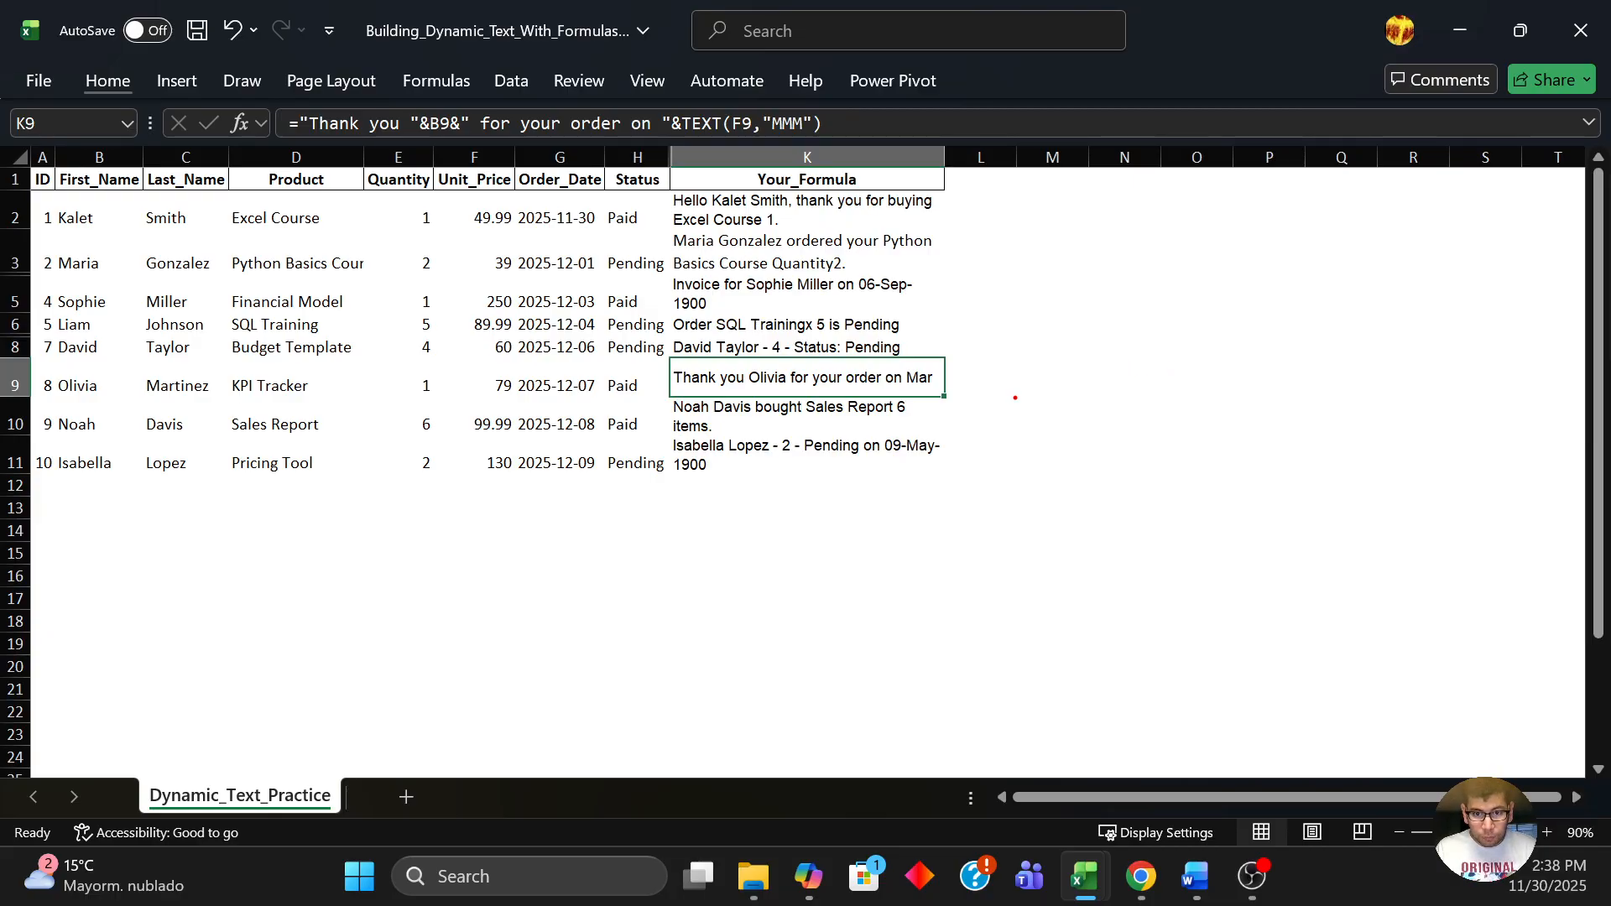
left_click_drag(906, 390, 938, 388)
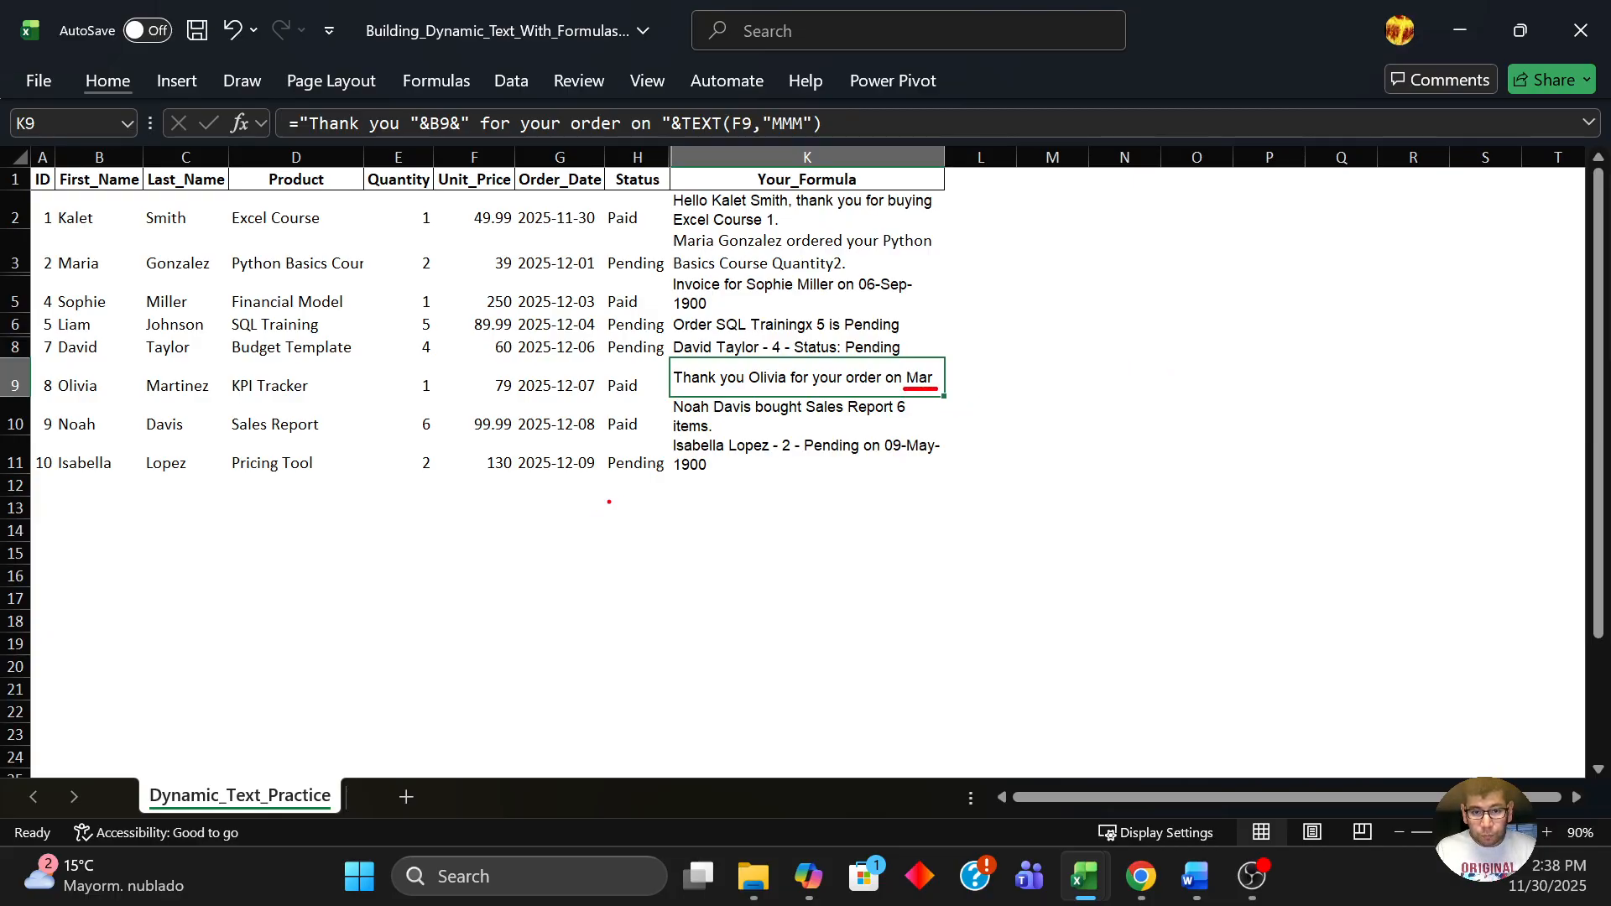
key("Escape")
key("ctrl+z")
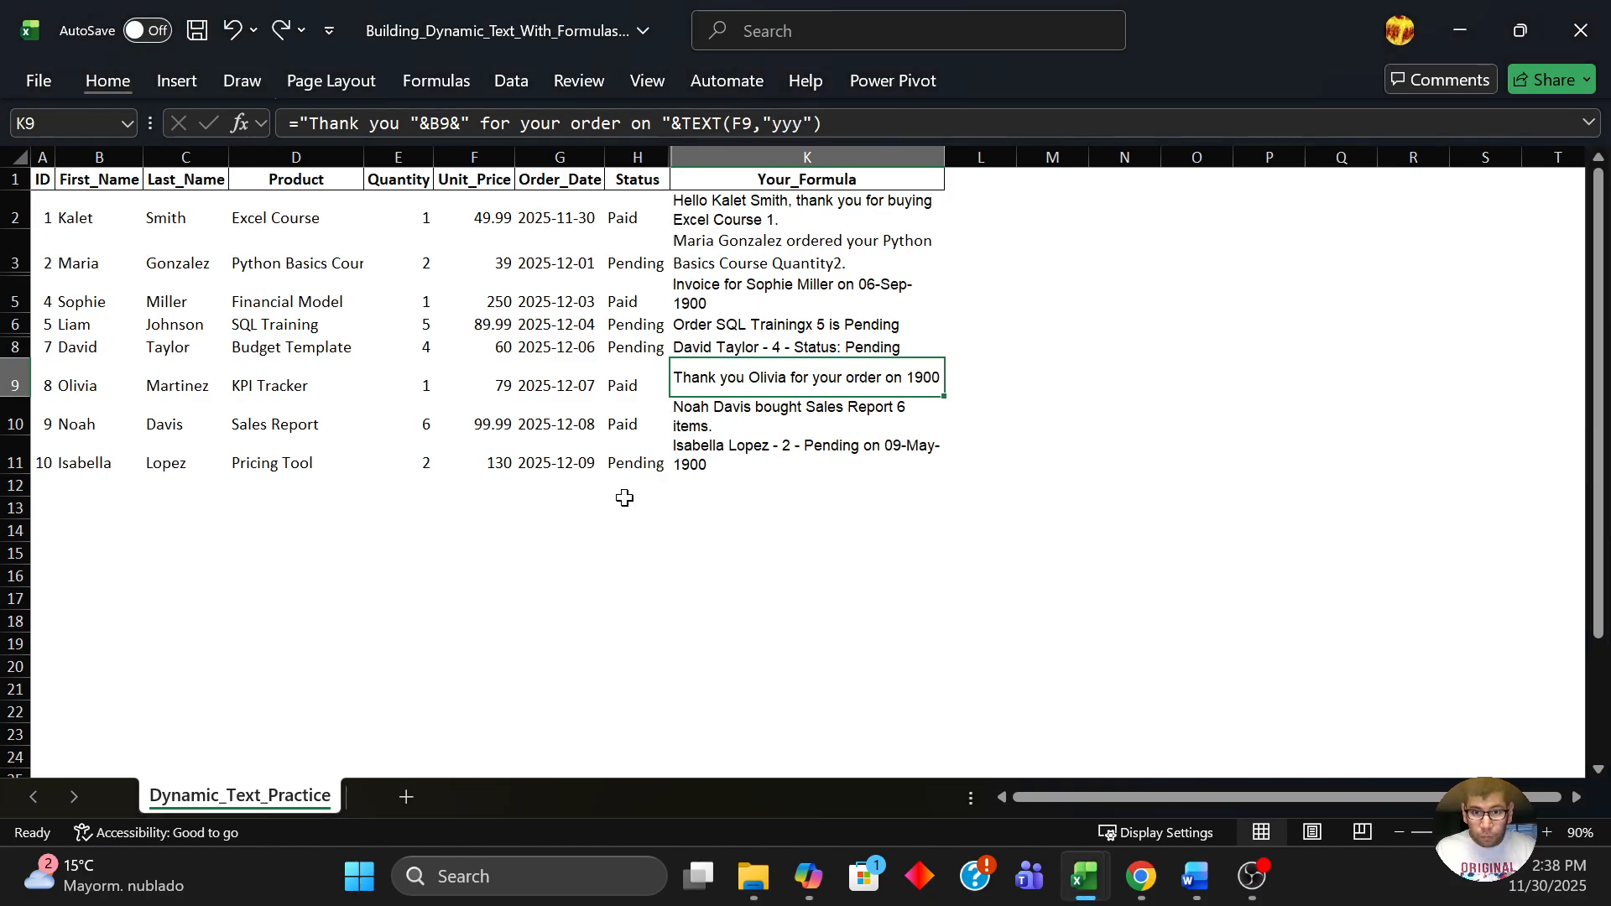
key("ctrl+z")
key("Down")
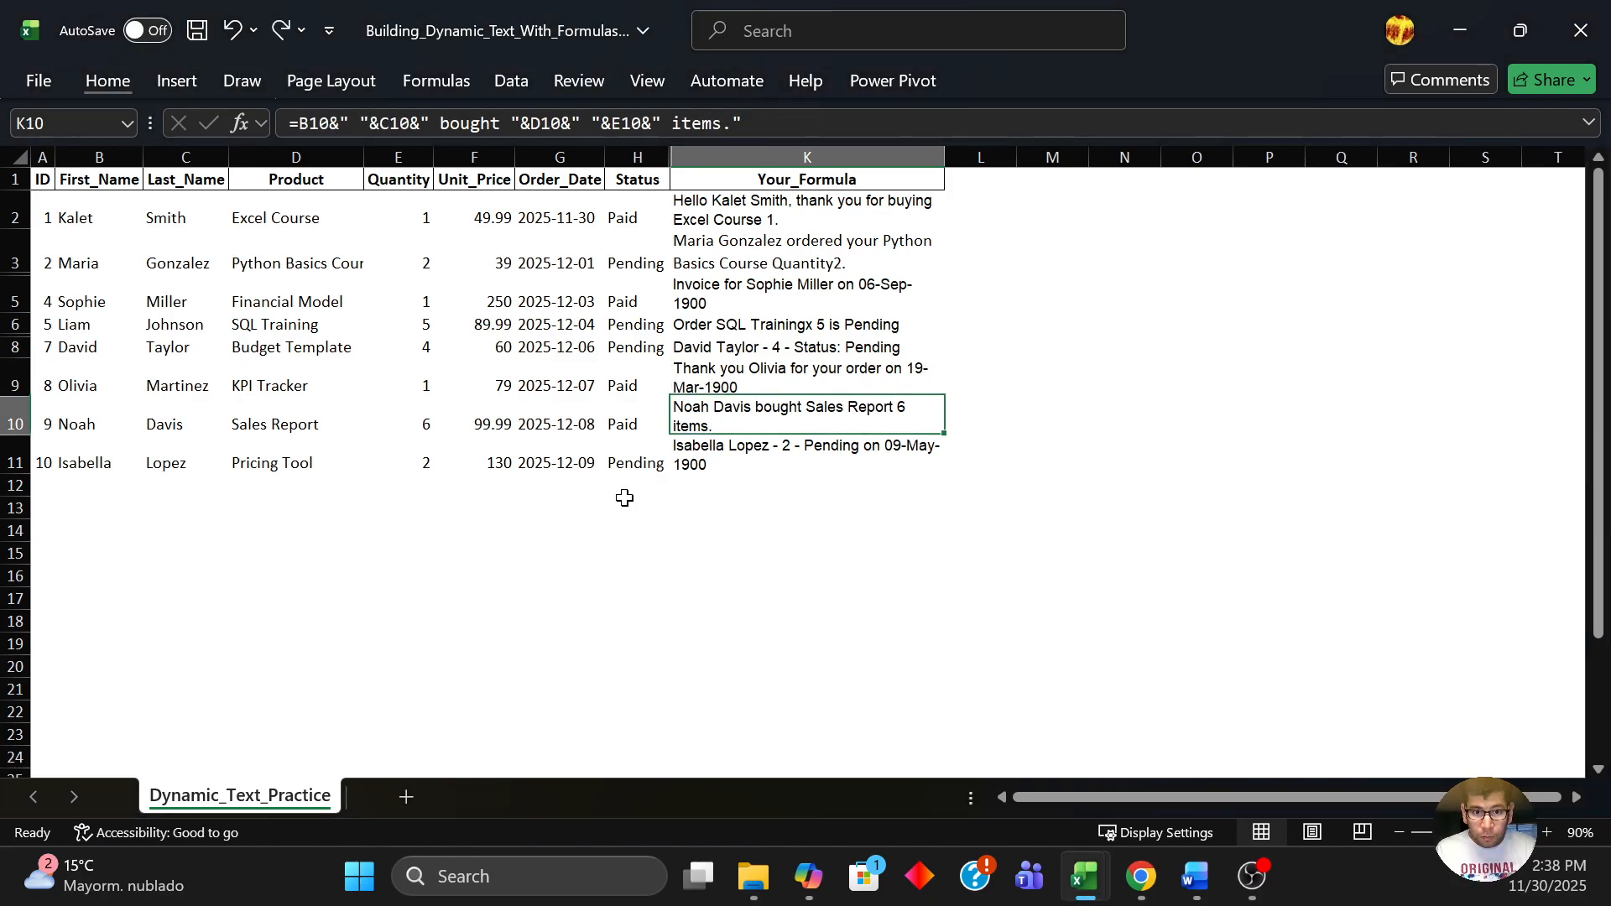